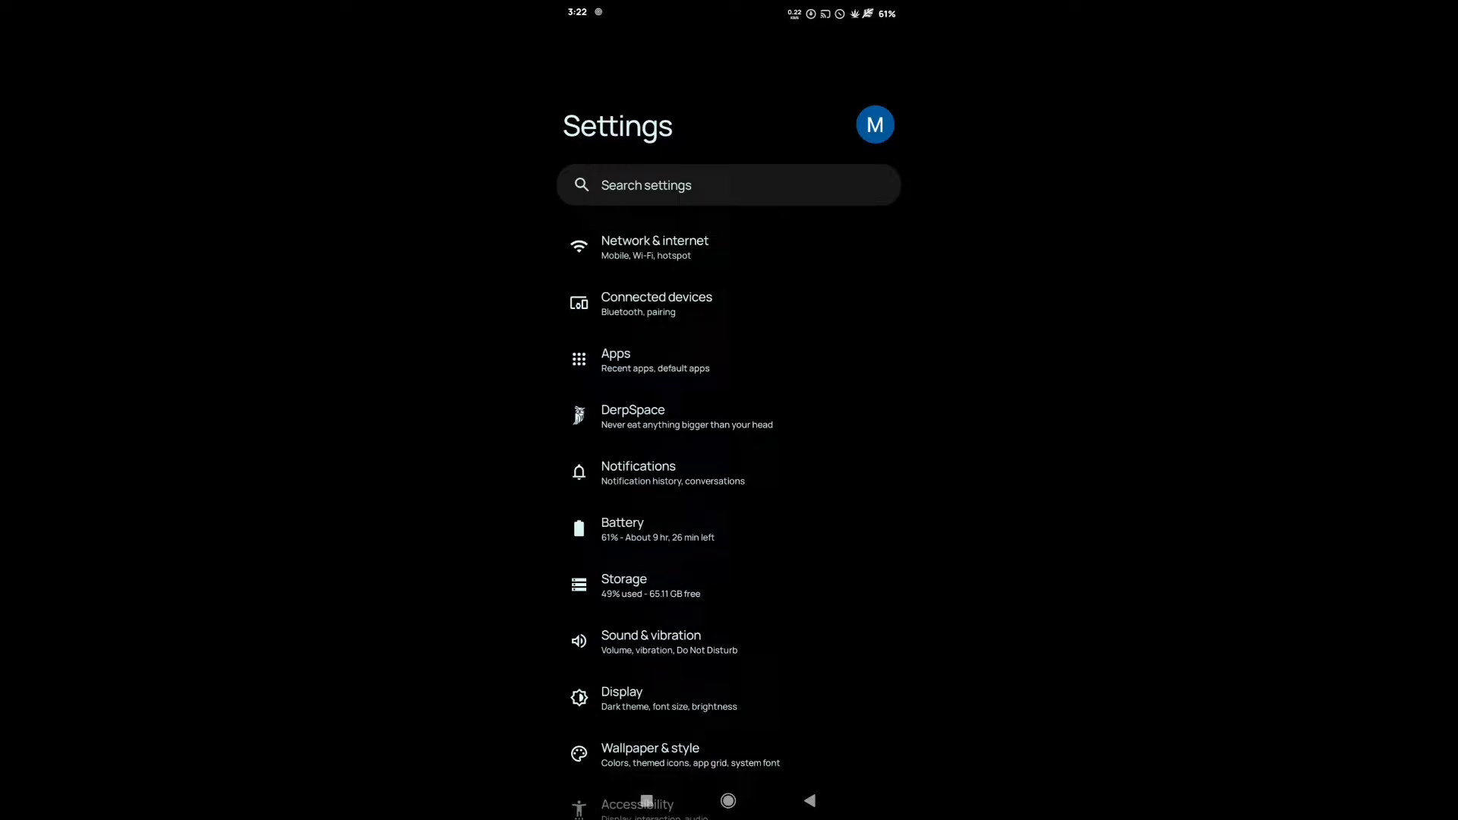
pyautogui.moveTo(730, 418); pyautogui.dragTo(729, 339)
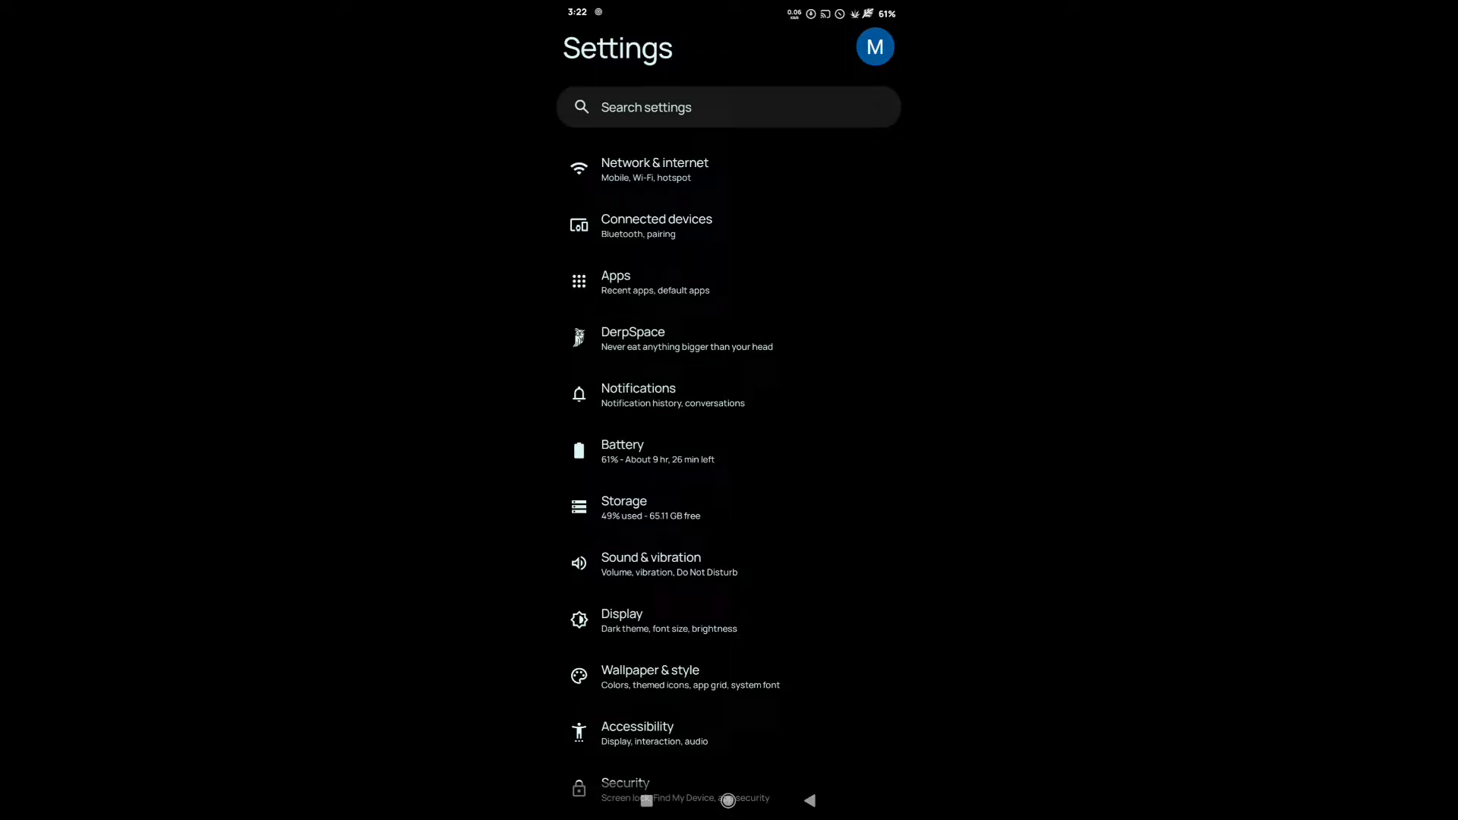
pyautogui.scroll(2, 729, 456)
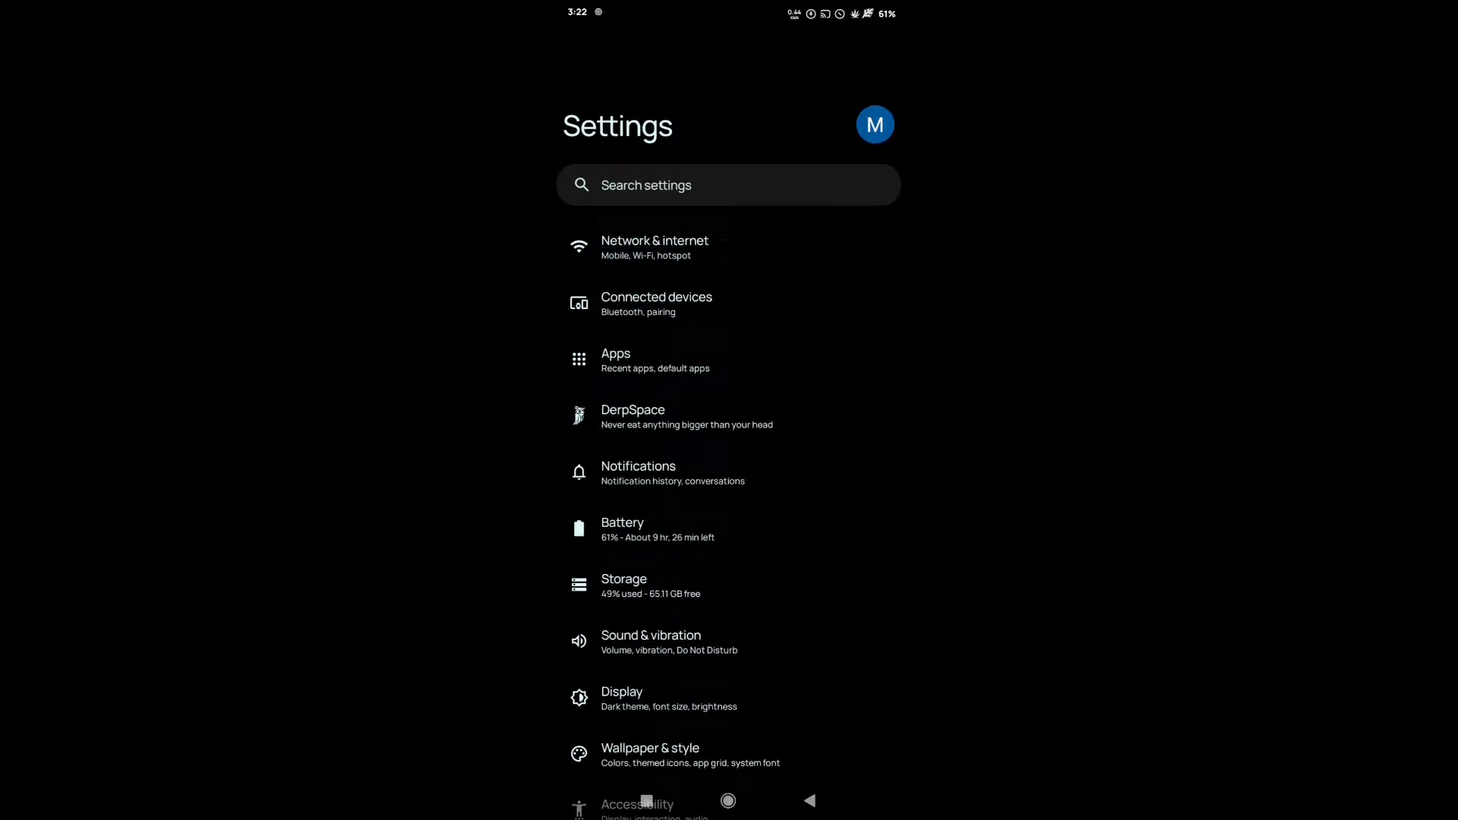
# Enable status bar lyric under DerpSpace > Miscellaneous > Status bar lyric.
pyautogui.click(729, 417)
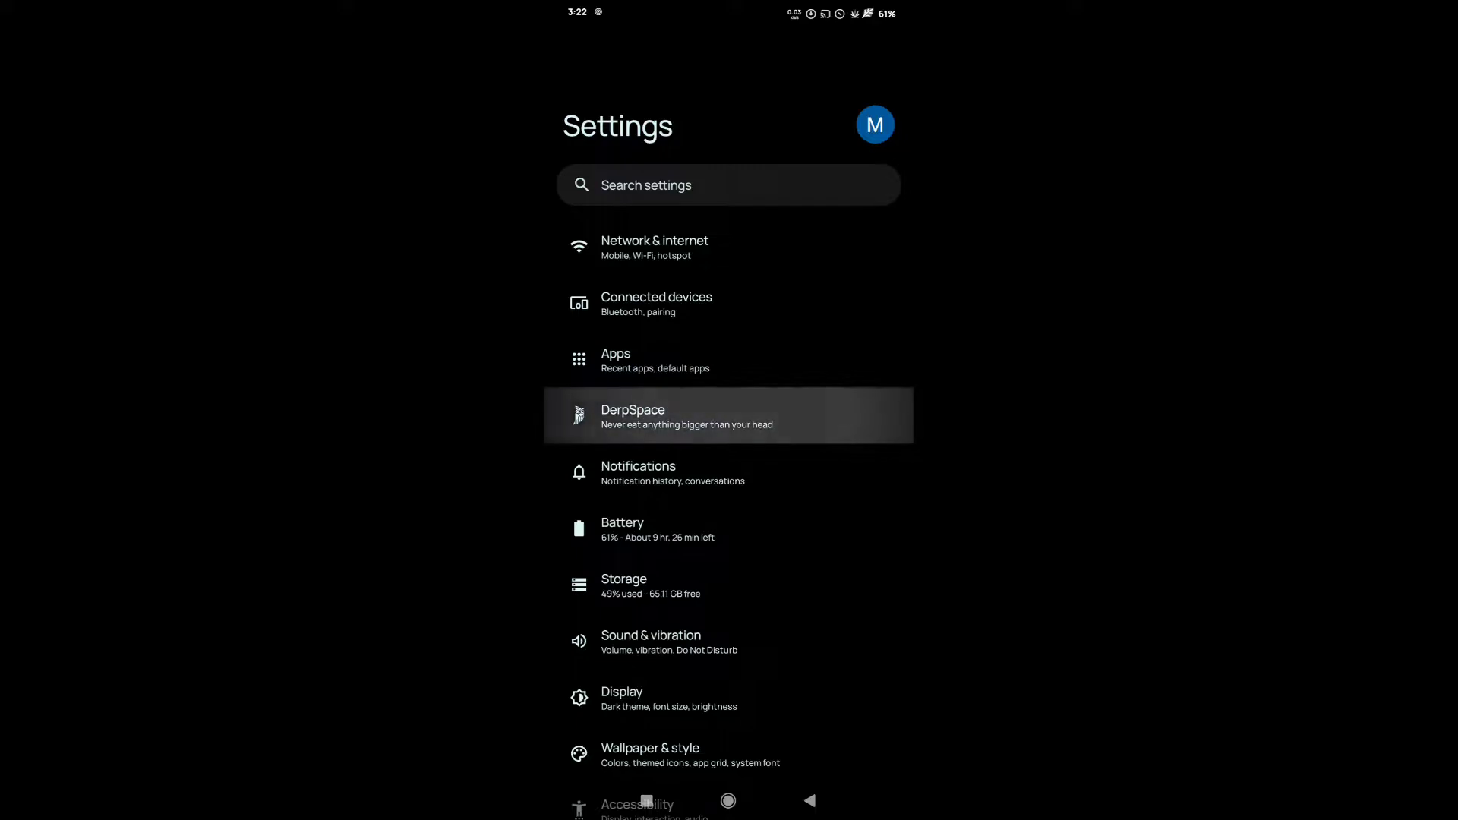
pyautogui.click(797, 417)
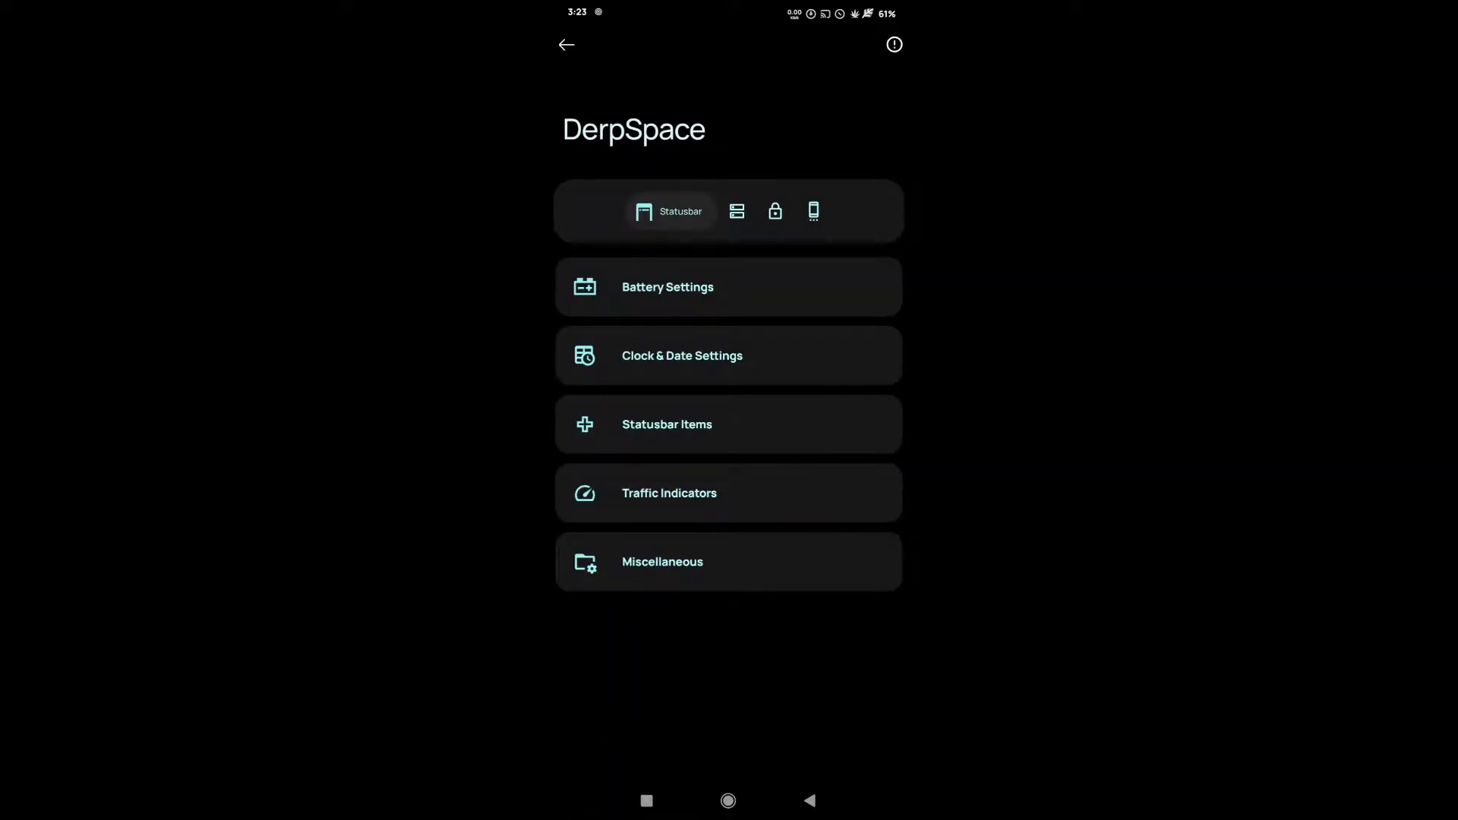
pyautogui.click(730, 562)
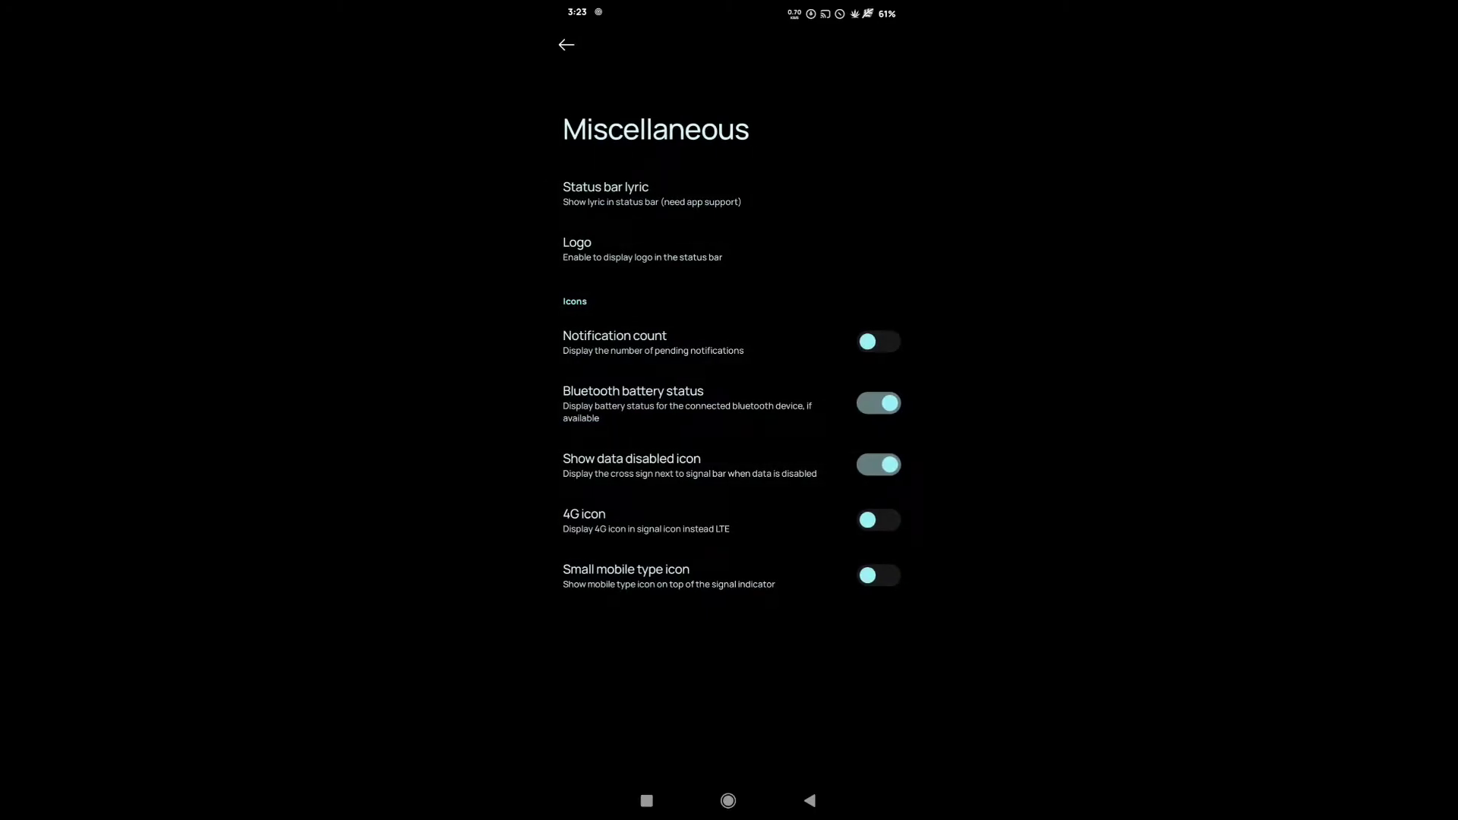
pyautogui.click(730, 193)
pyautogui.click(660, 194)
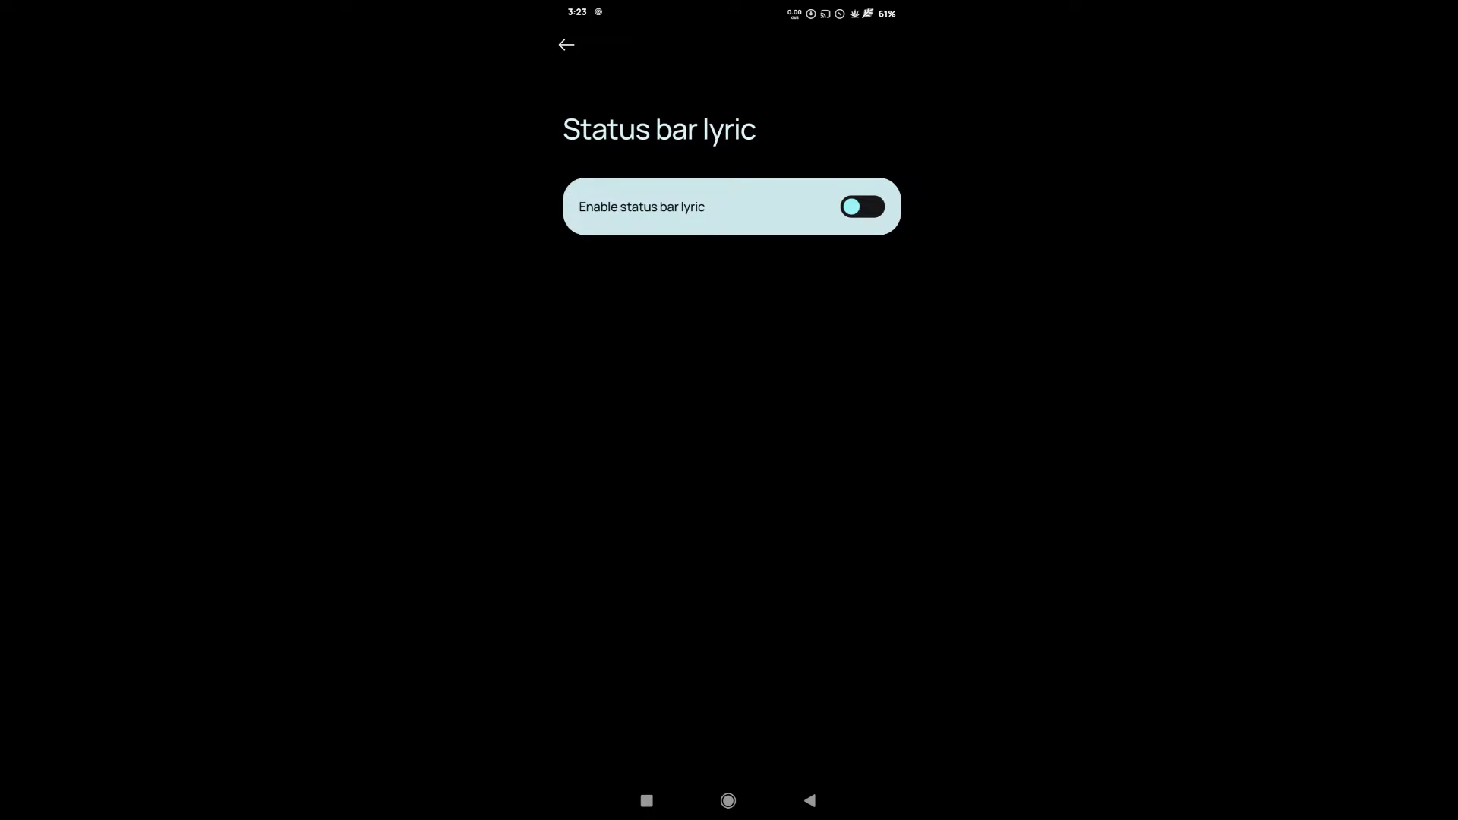
pyautogui.click(861, 205)
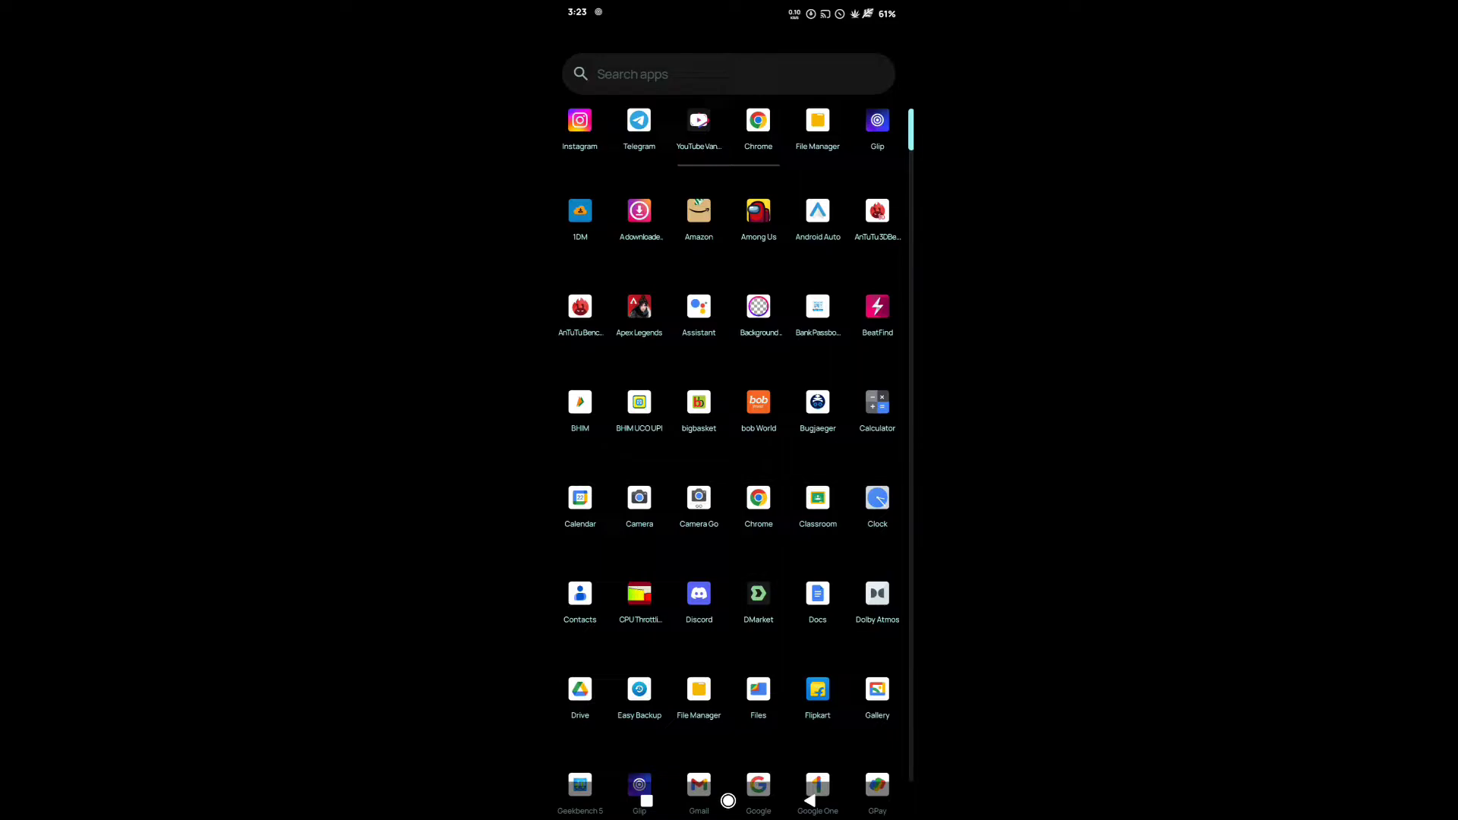
# Install the StatusBarLyricExt APK from Telegram's shared files and place its icon on the home screen.
pyautogui.click(639, 121)
pyautogui.scroll(1, 730, 399)
pyautogui.click(681, 347)
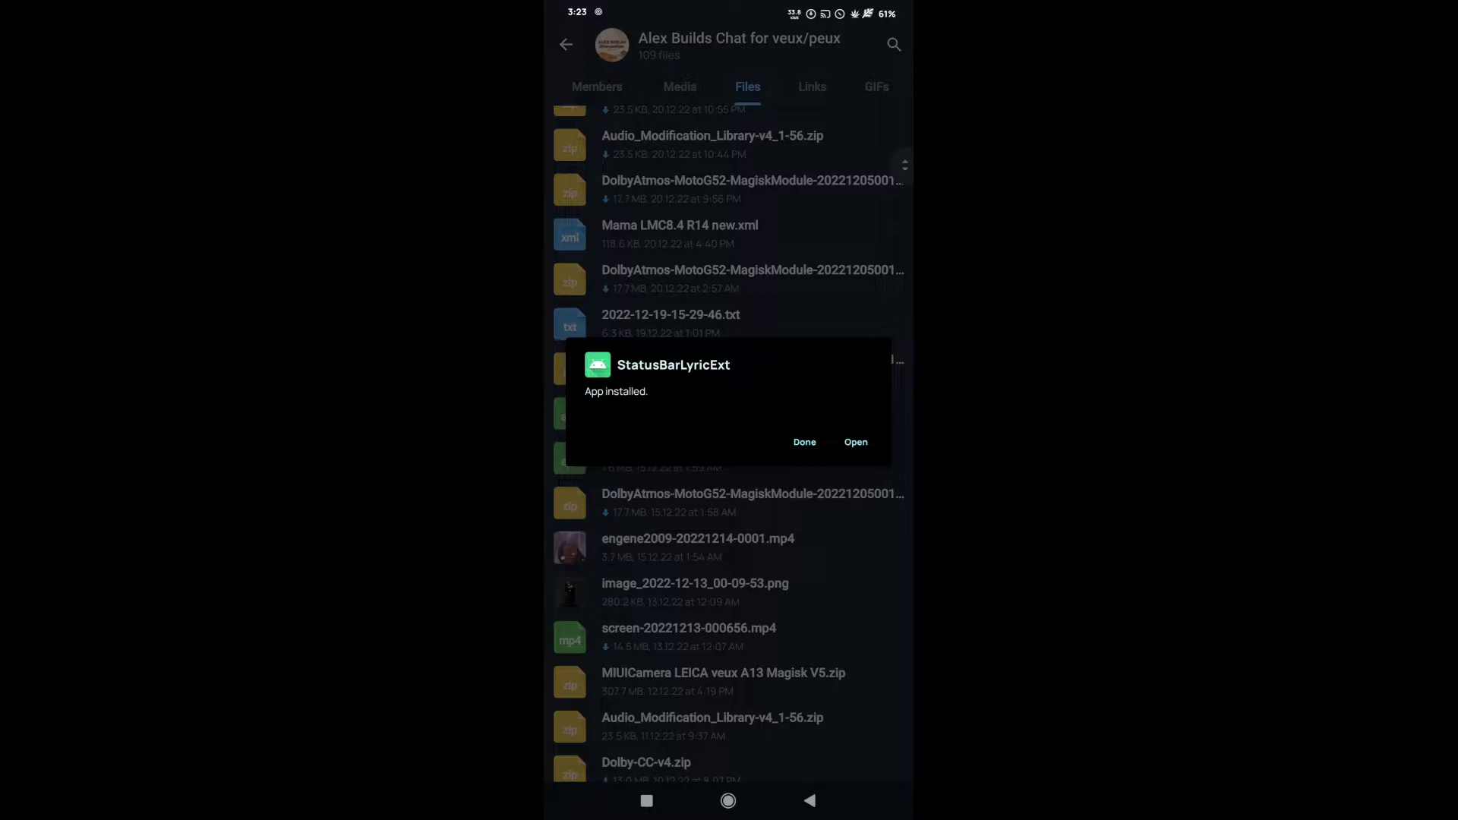
pyautogui.click(728, 801)
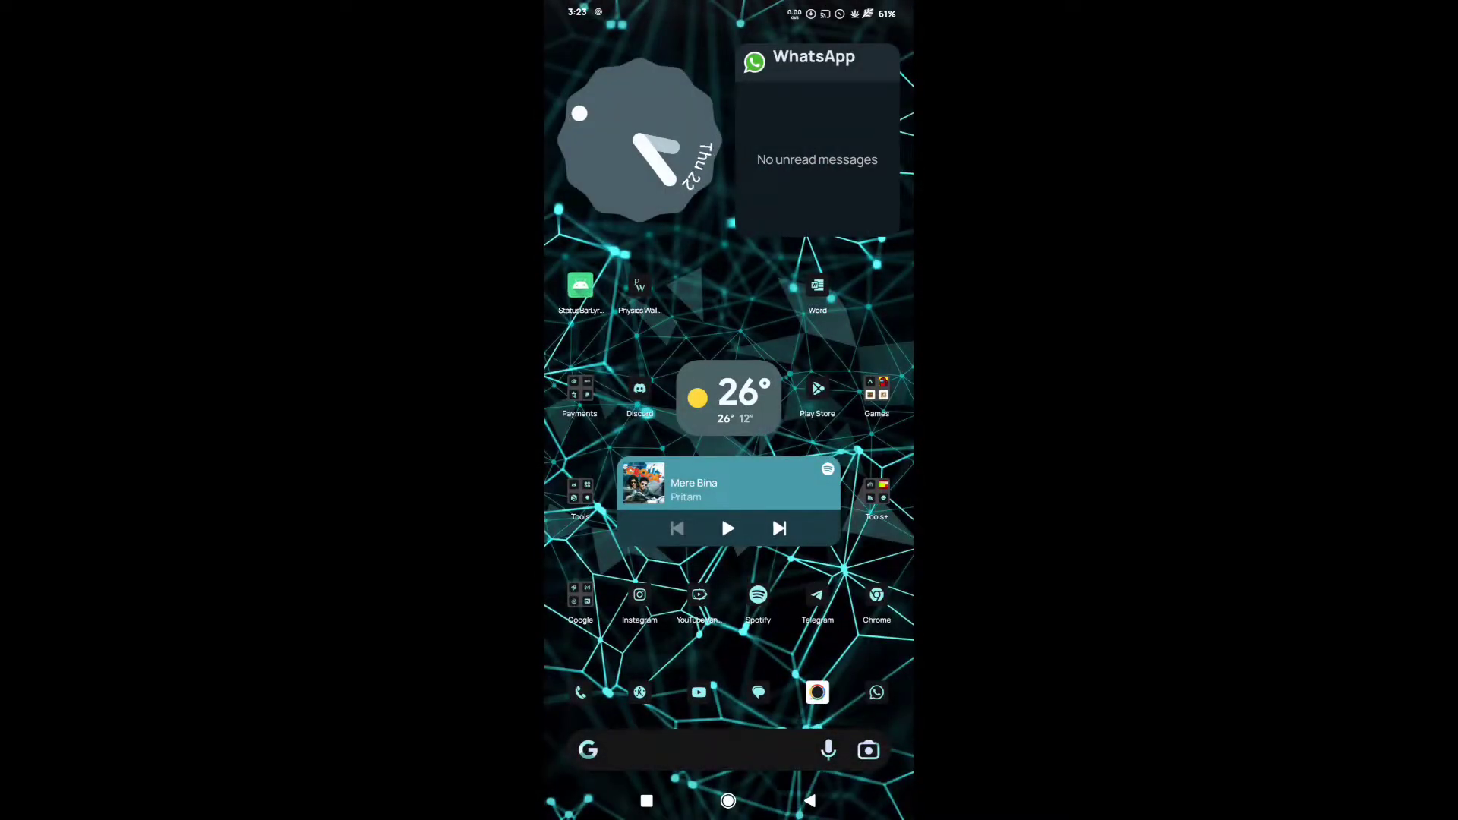
pyautogui.moveTo(580, 285); pyautogui.dragTo(699, 285)
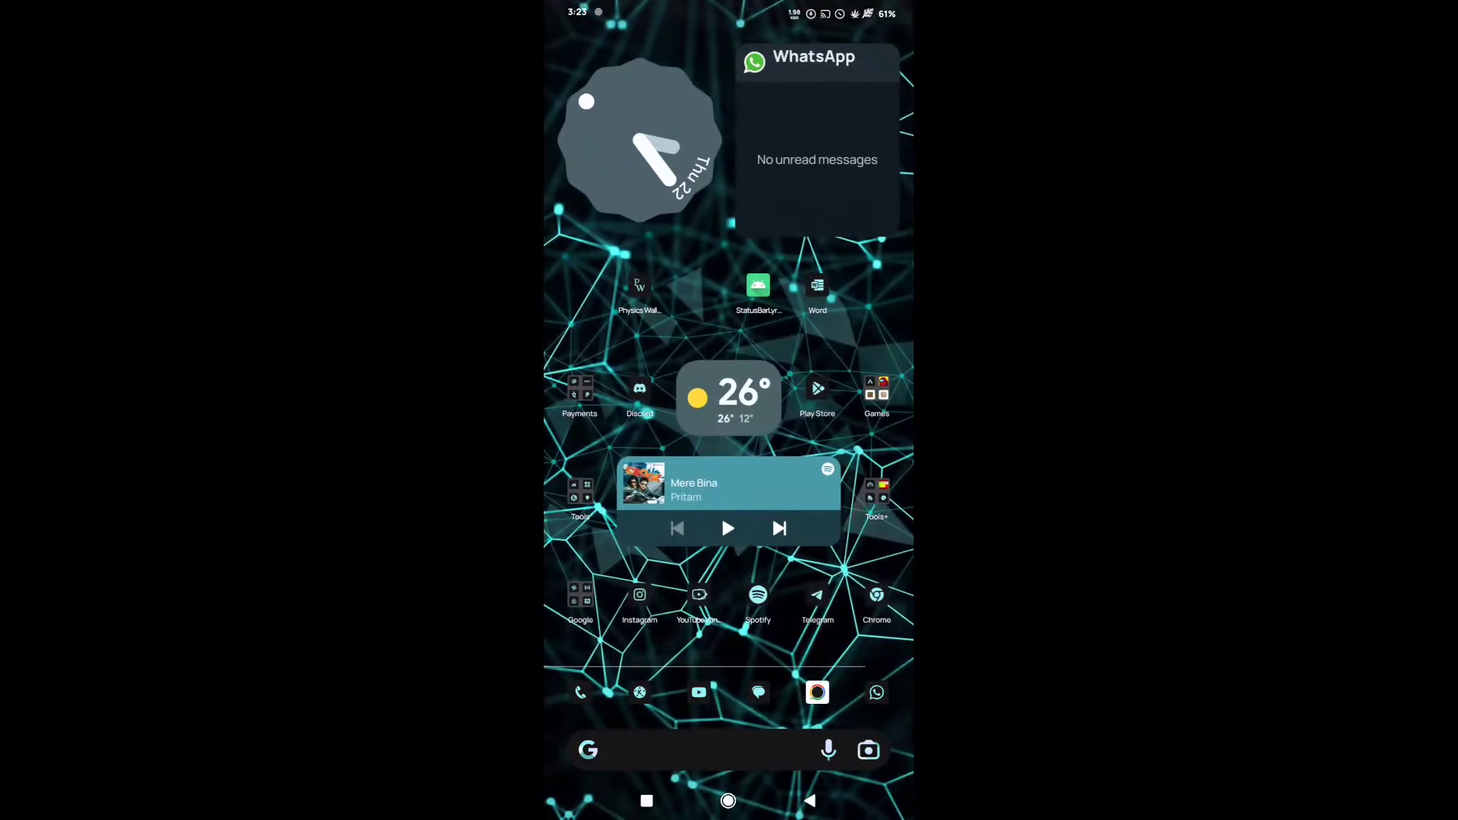
# Launch StatusBarLyricExt, answer the notification permission prompt and switch its Enabled toggle on.
pyautogui.click(751, 317)
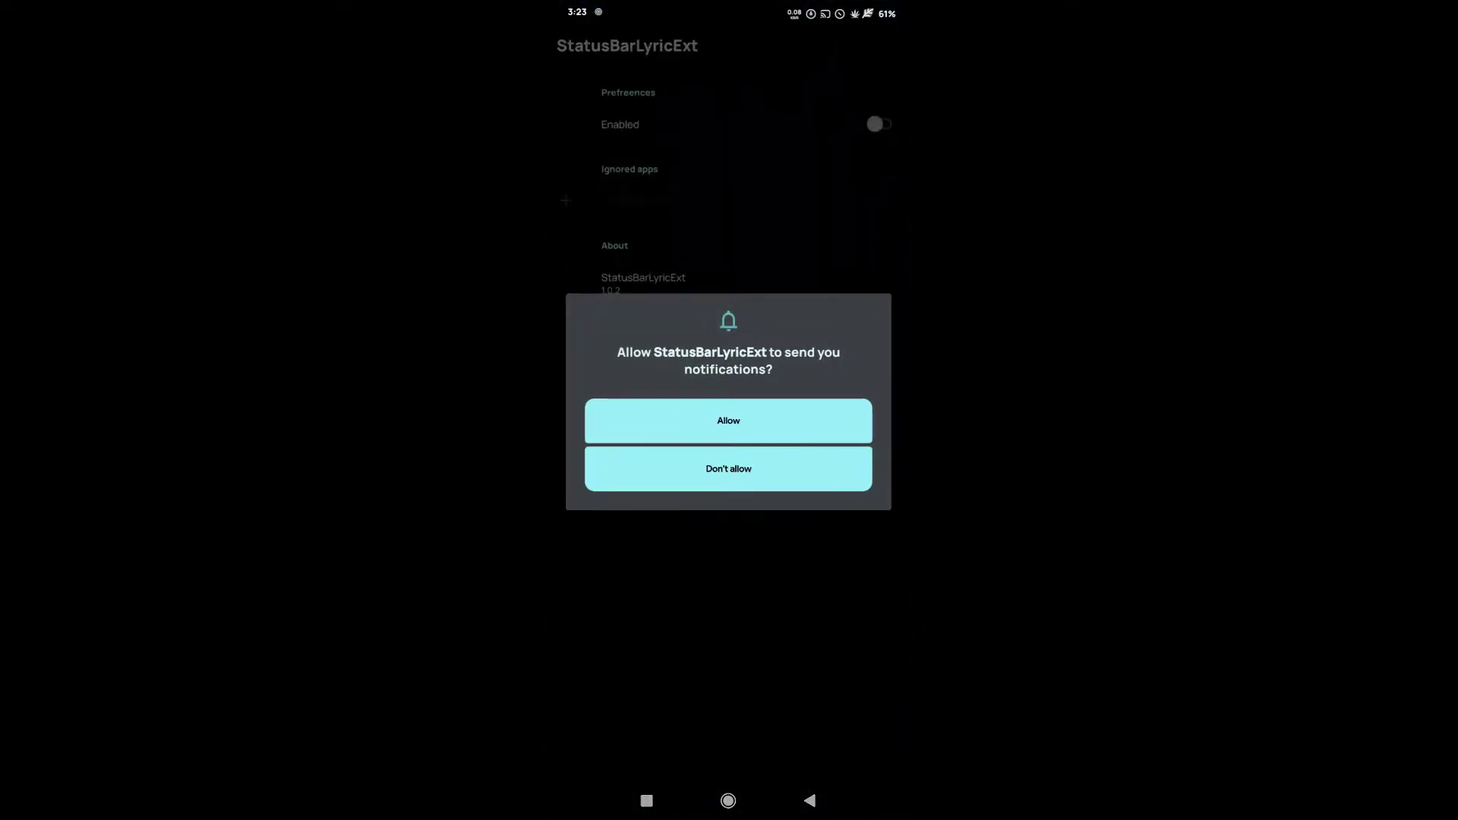
pyautogui.click(728, 421)
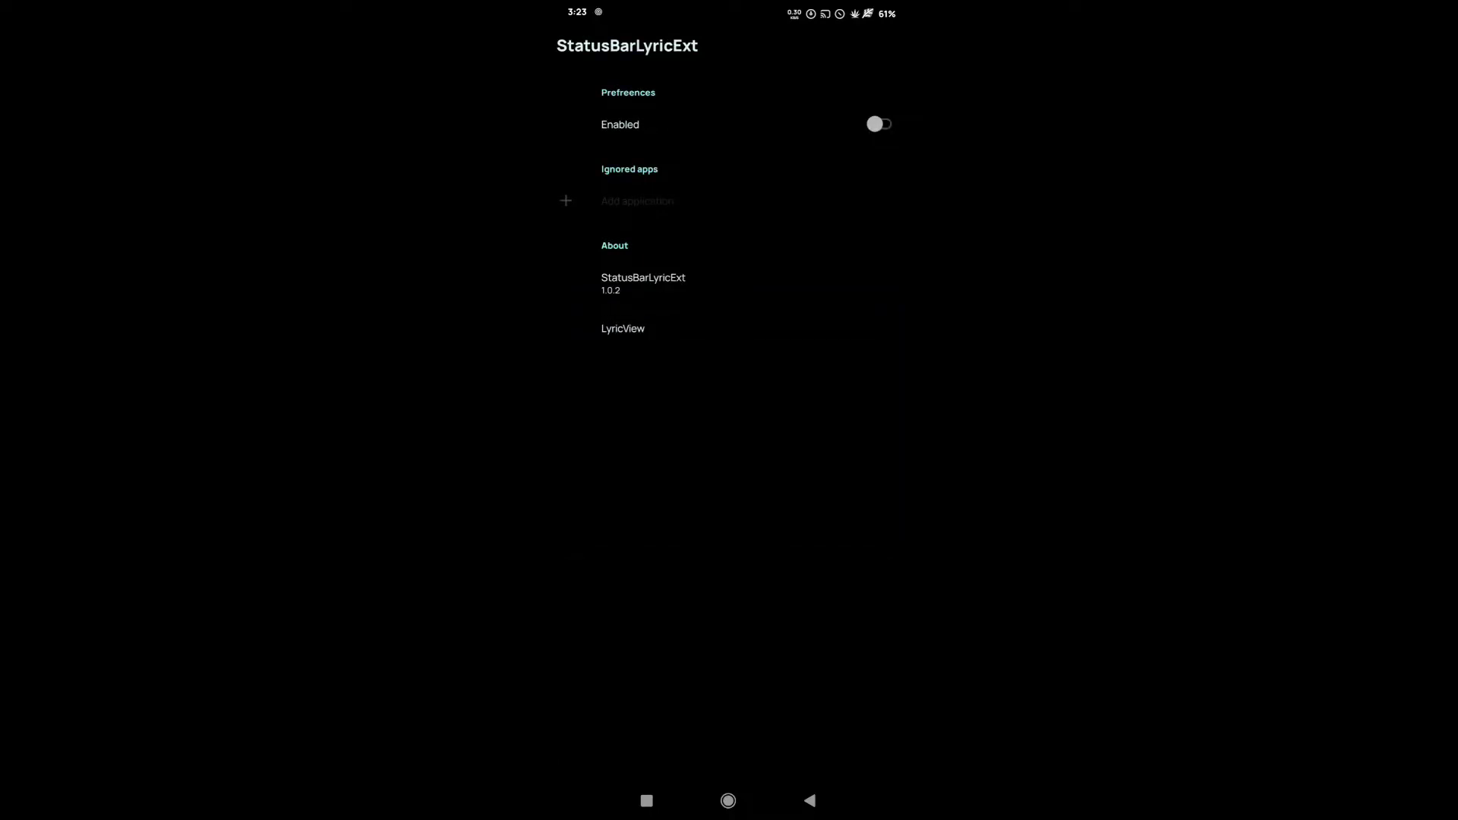
pyautogui.click(729, 124)
pyautogui.click(730, 125)
pyautogui.click(878, 124)
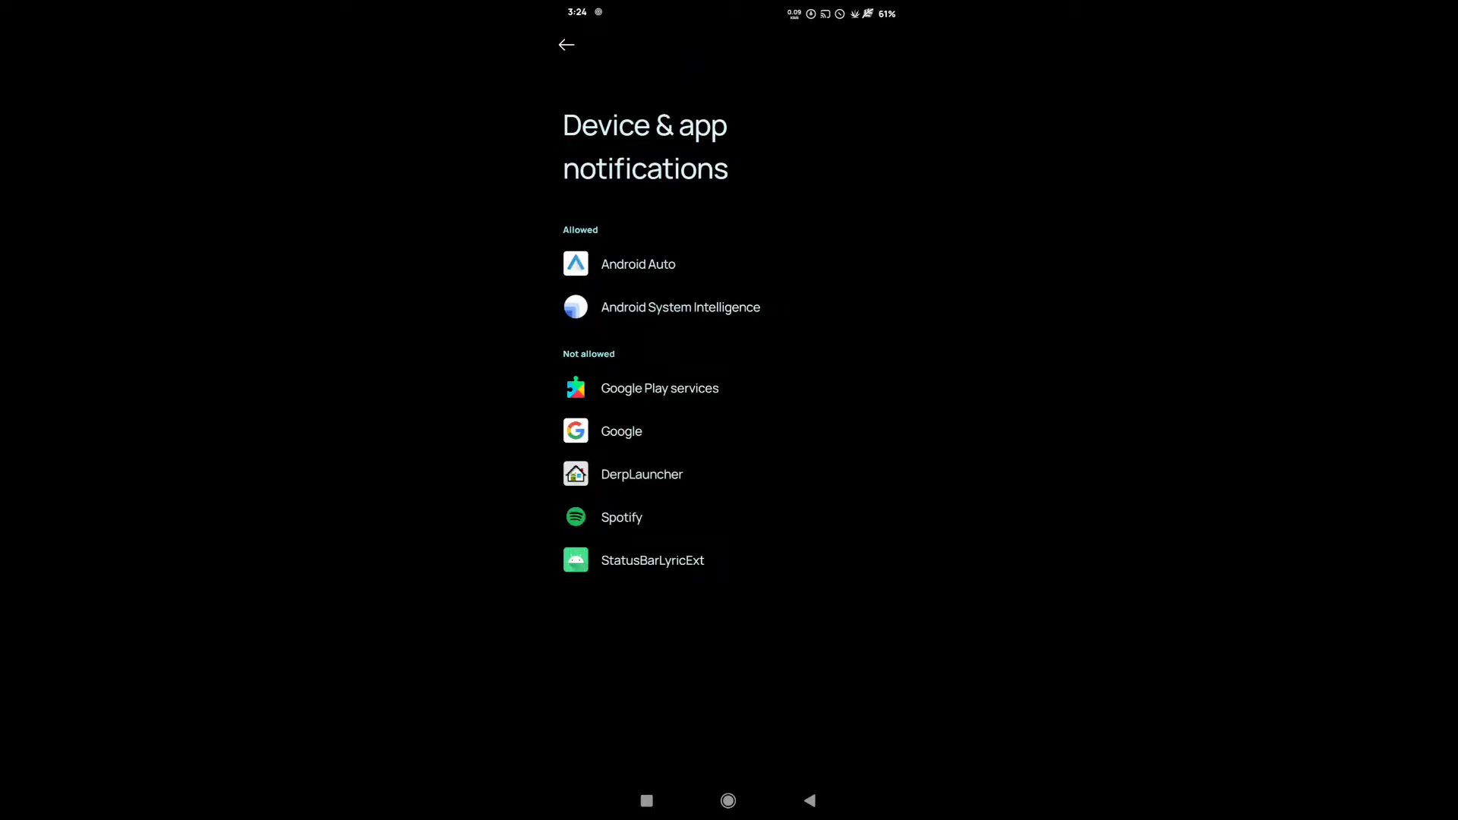
# Attempt to grant StatusBarLyricExt notification access, then allow restricted settings from its app info page.
pyautogui.click(794, 559)
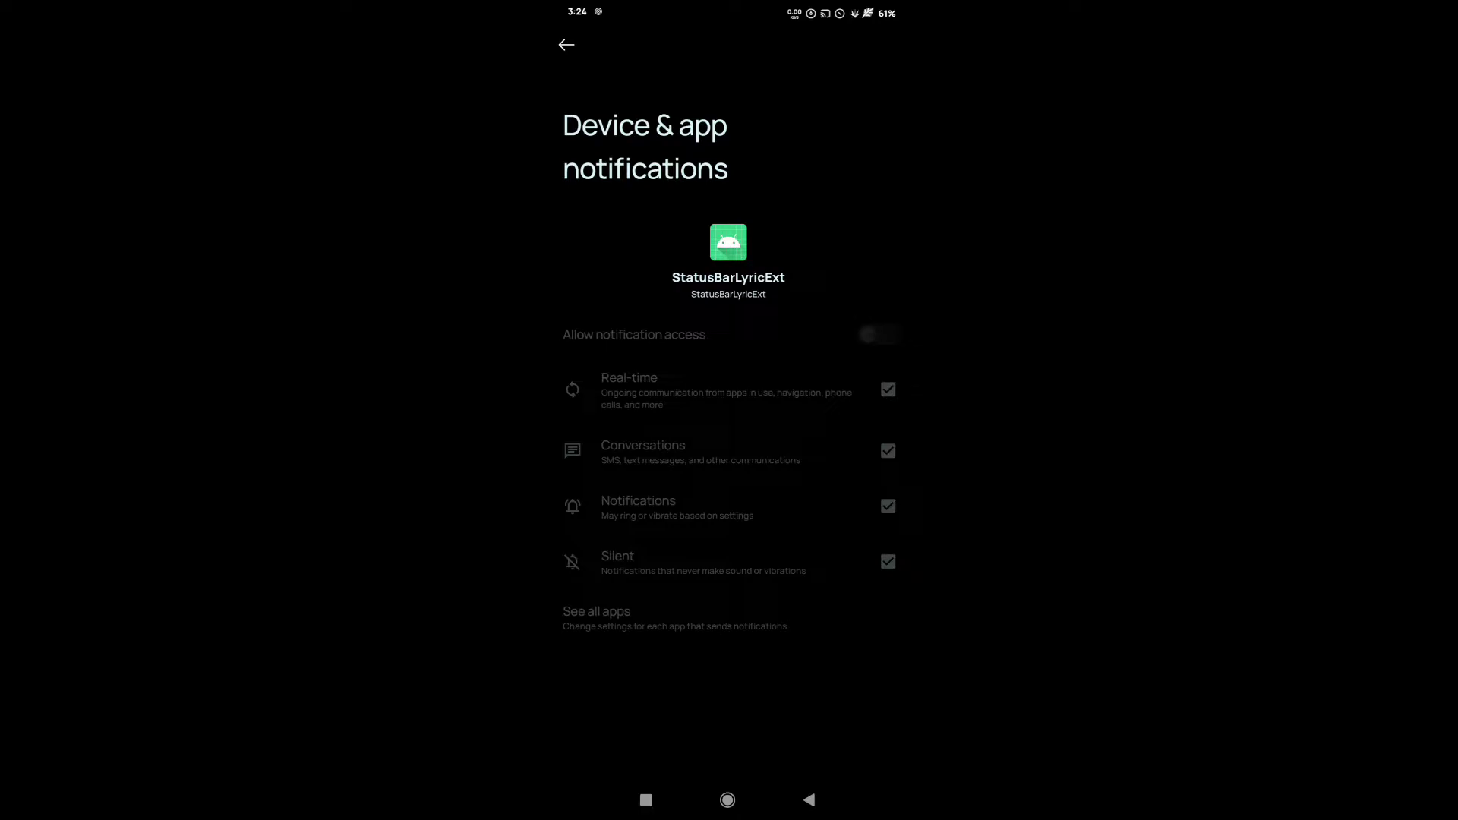
pyautogui.click(876, 334)
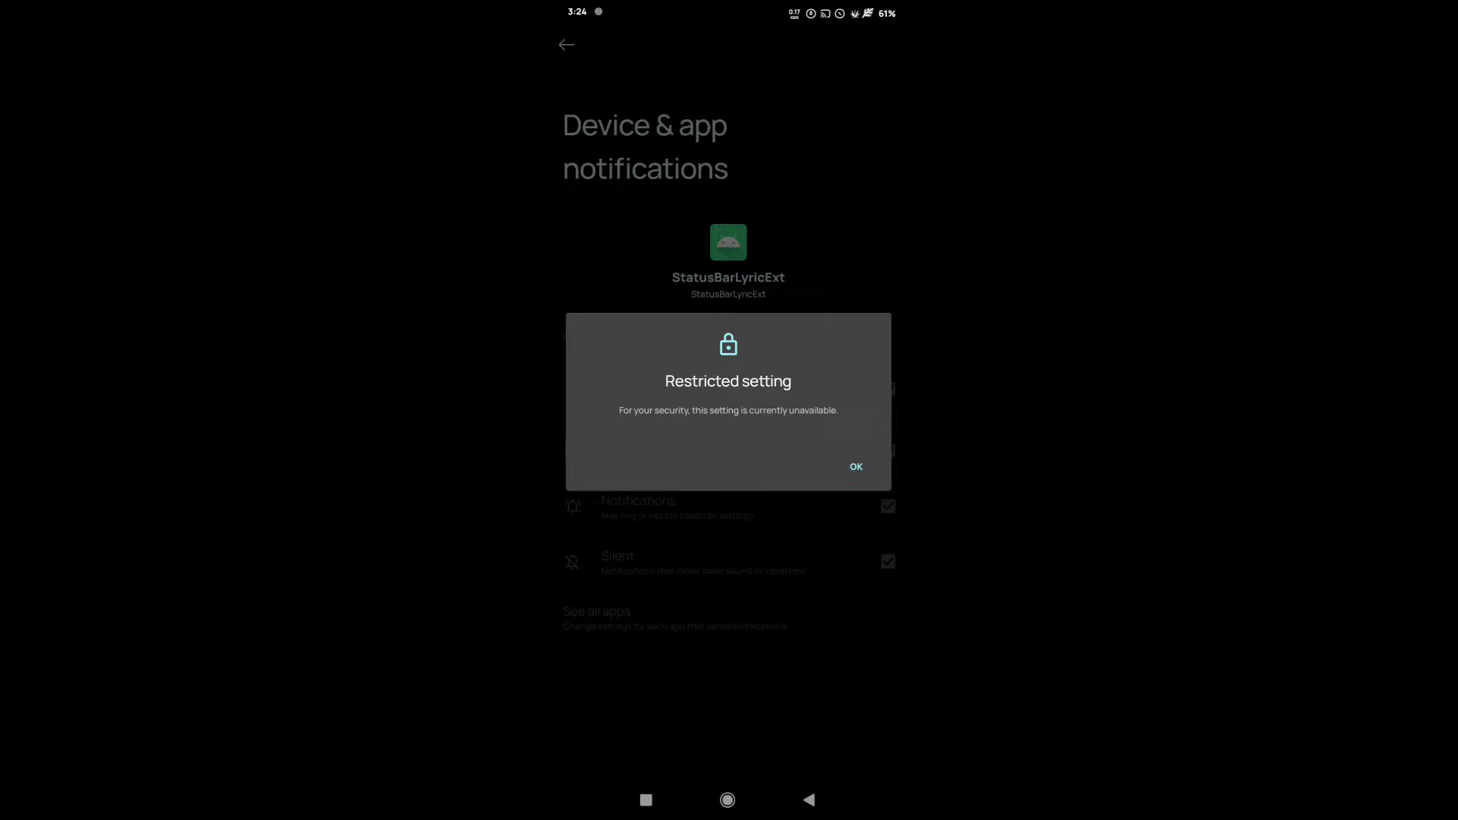
pyautogui.click(857, 466)
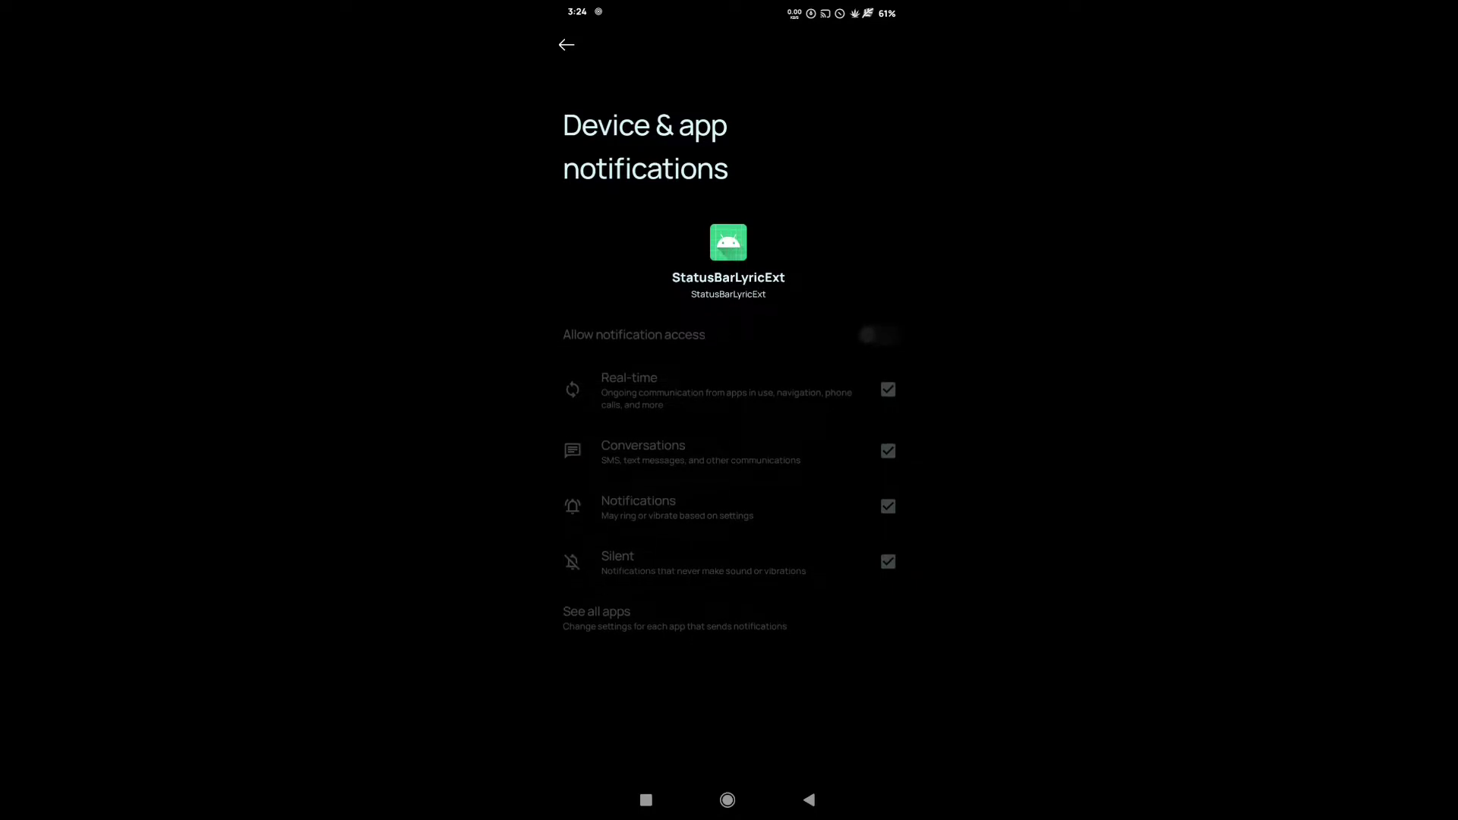
pyautogui.click(728, 262)
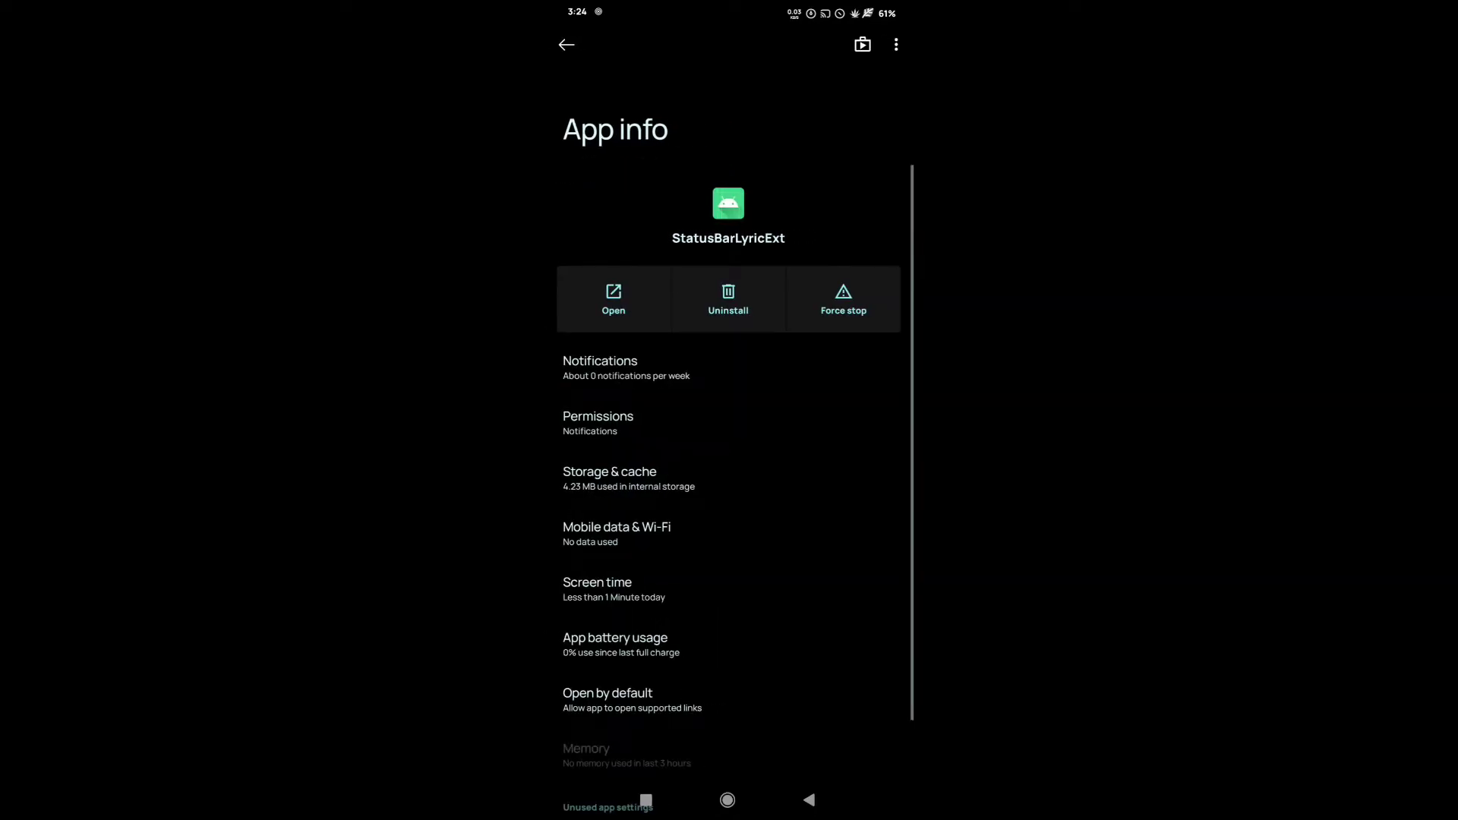
pyautogui.scroll(-5, 729, 513)
pyautogui.scroll(5, 730, 512)
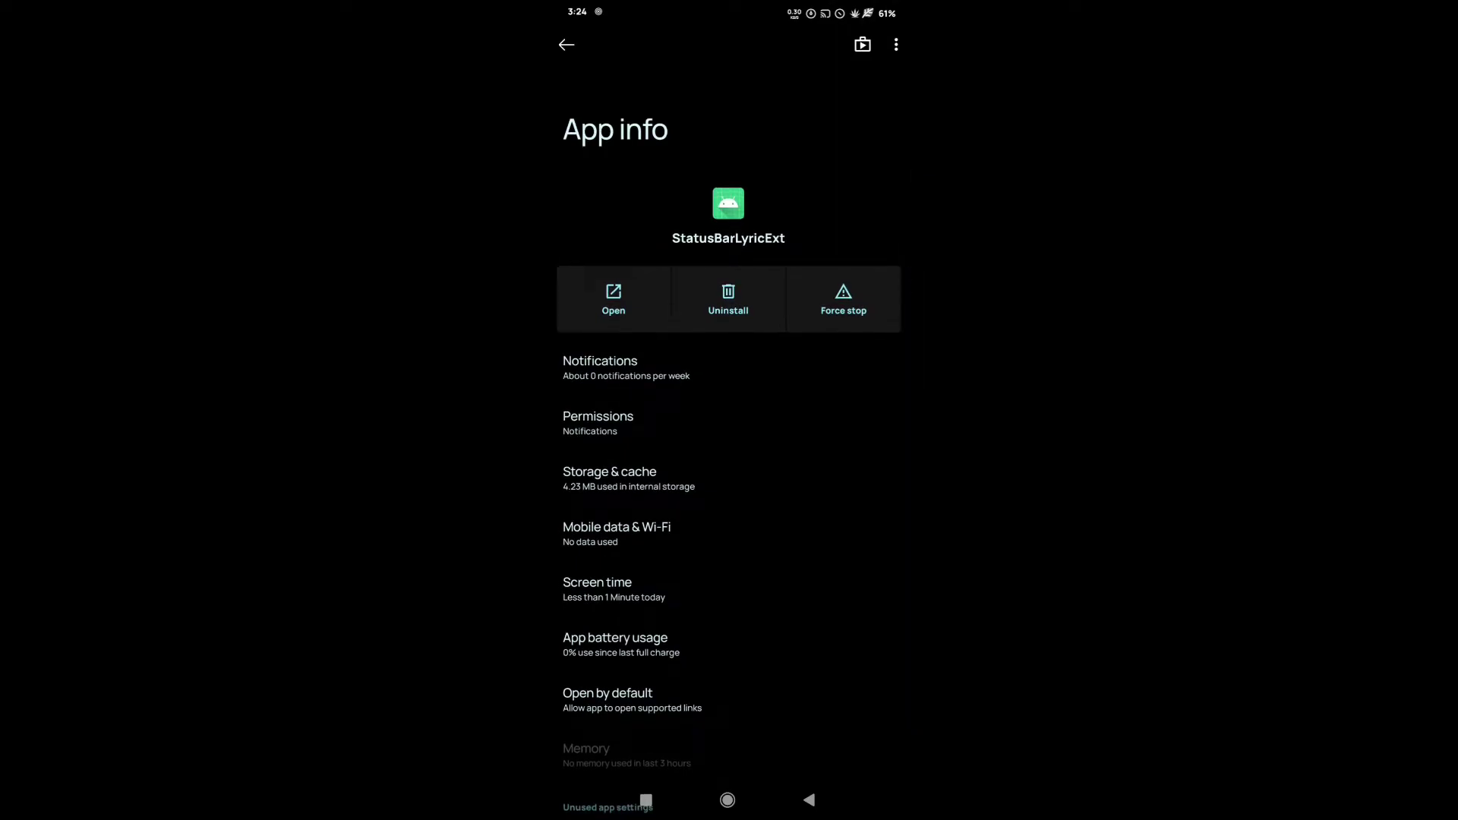
pyautogui.click(897, 44)
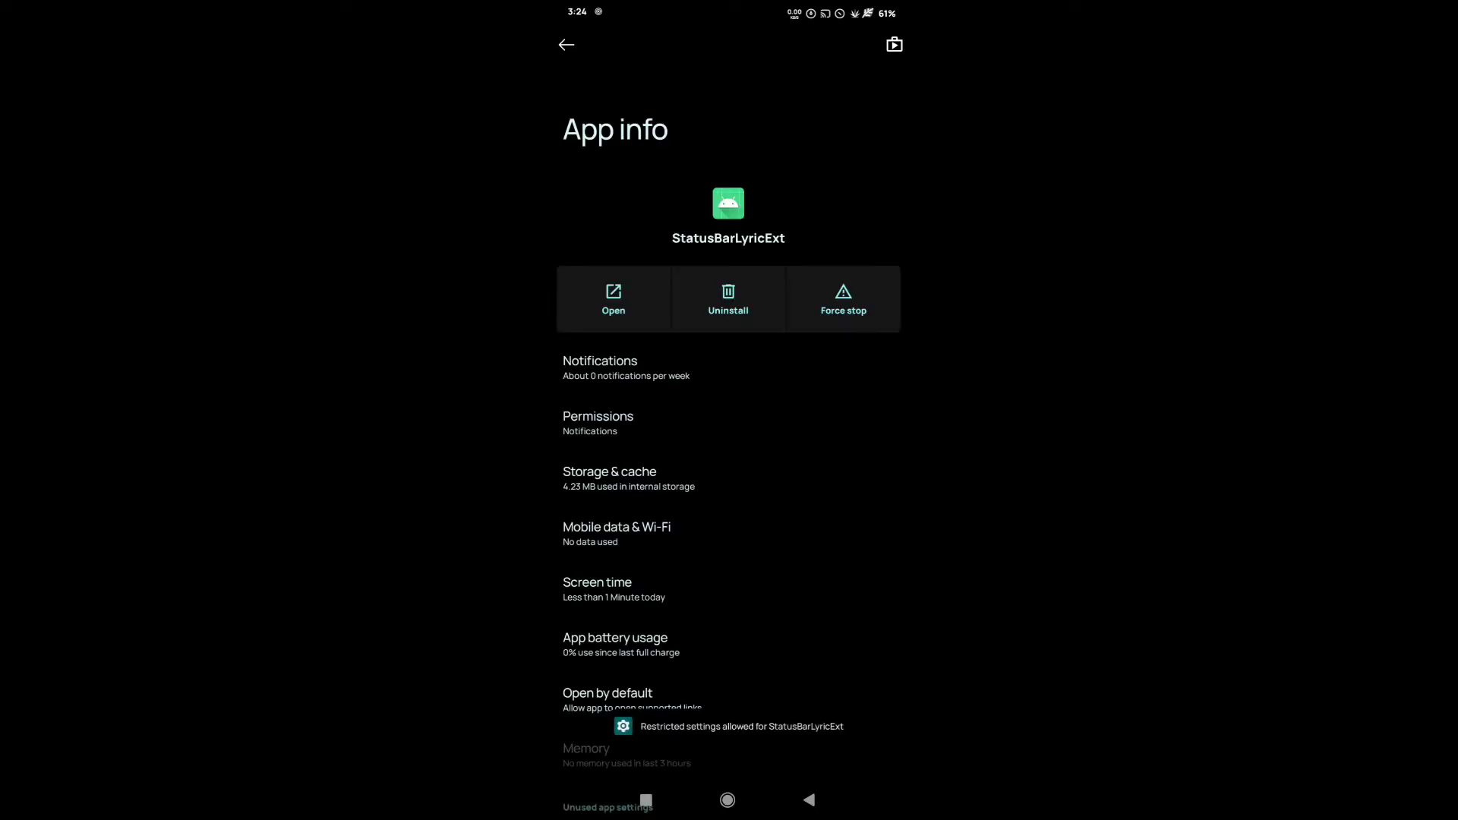
# Grant StatusBarLyricExt notification access and confirm Allow in the permission dialog.
pyautogui.click(809, 799)
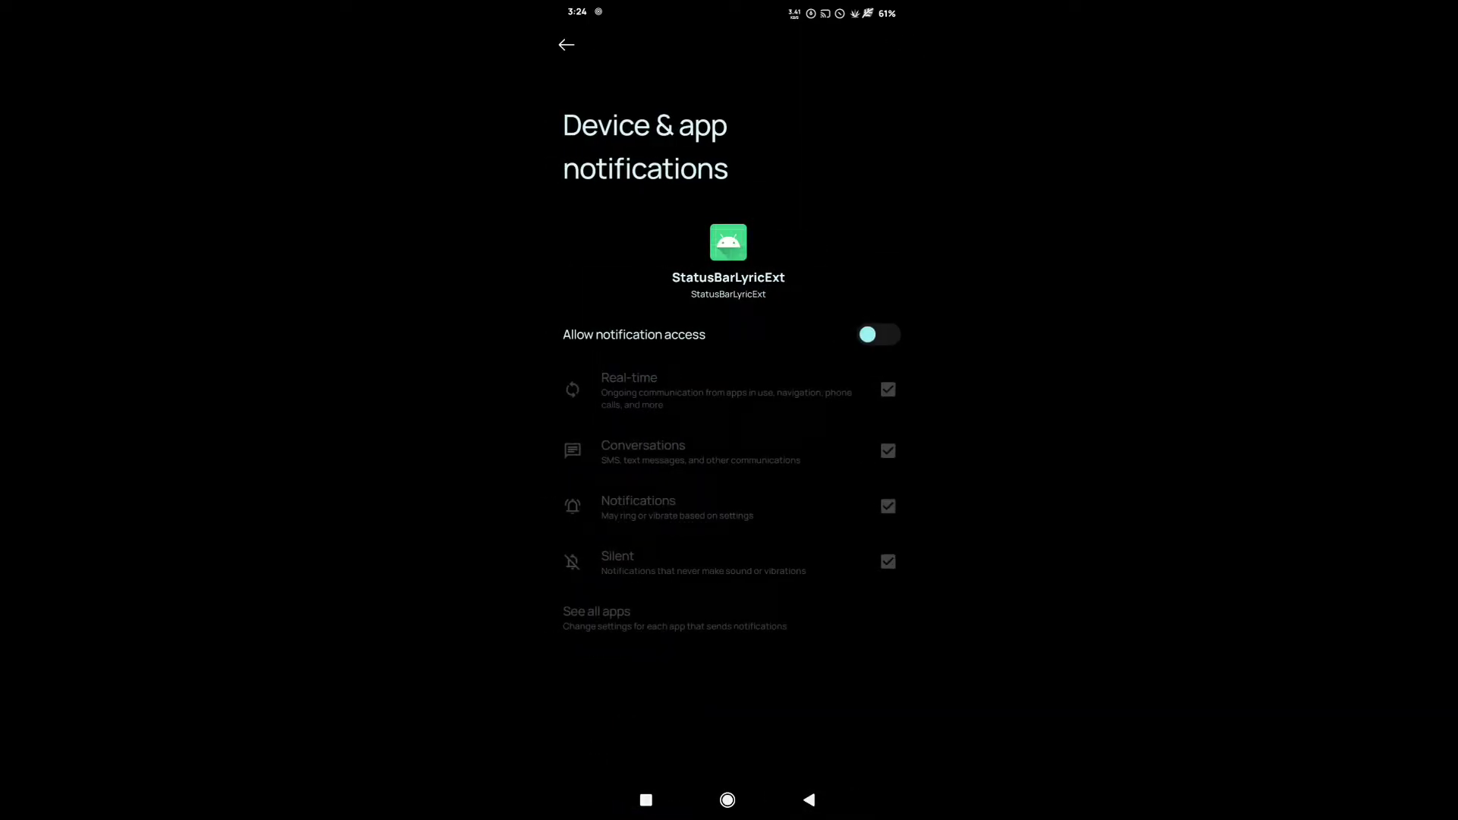
pyautogui.click(876, 334)
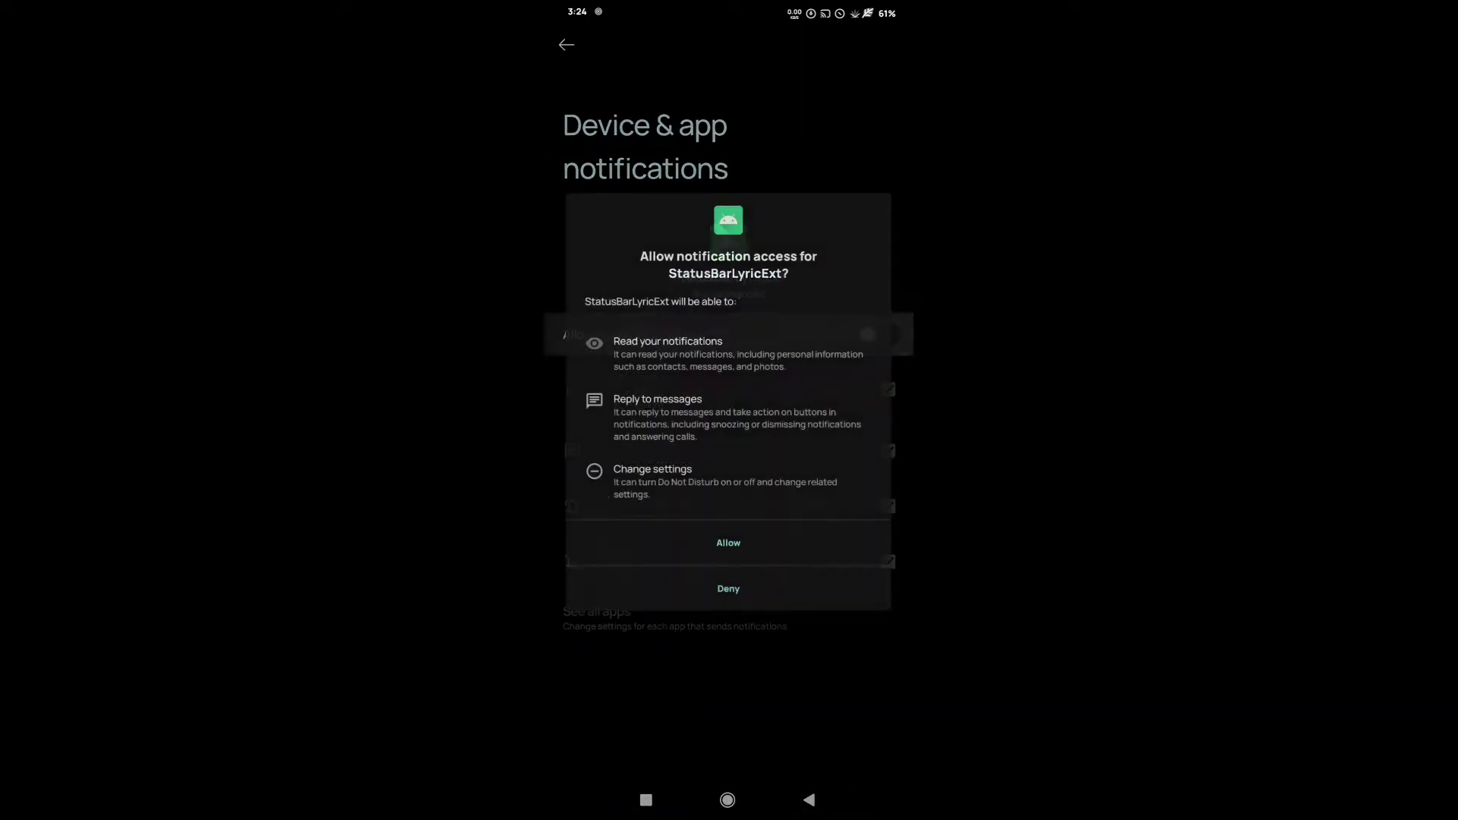
pyautogui.click(728, 543)
pyautogui.click(809, 800)
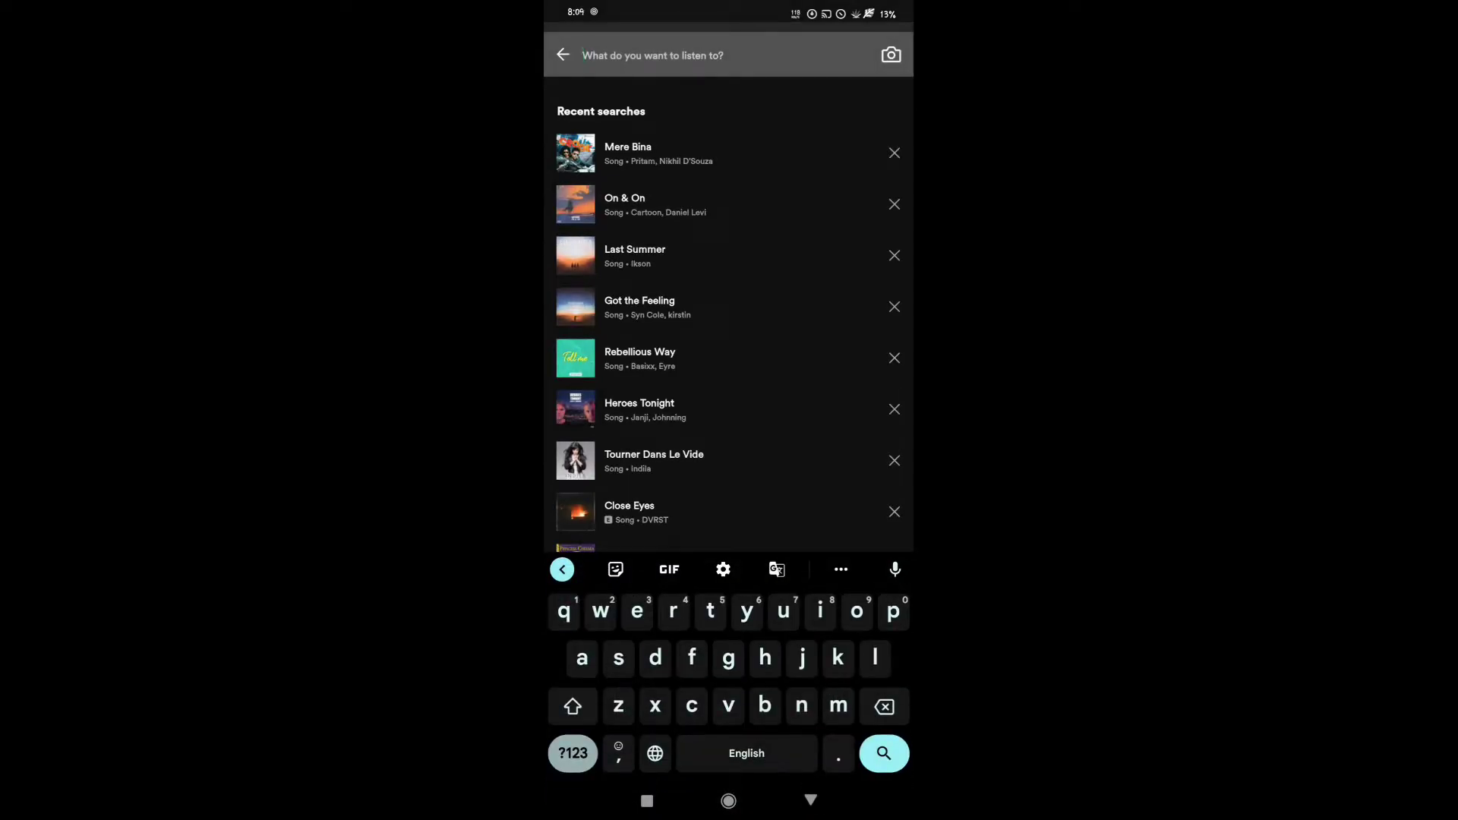
# Play Mere Bina from Spotify's recent searches and return to the home screen.
pyautogui.click(685, 153)
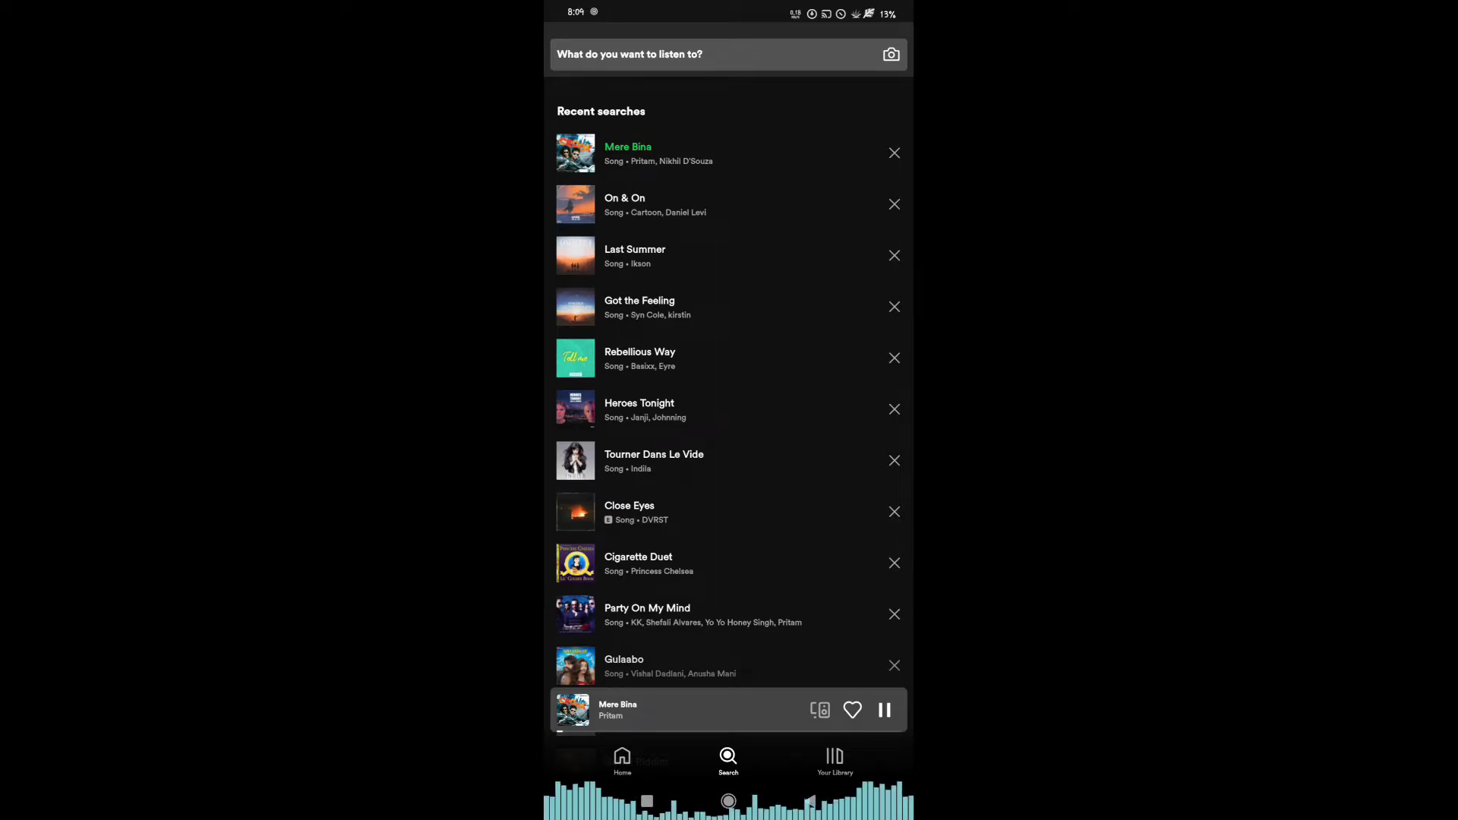
pyautogui.press('Home')
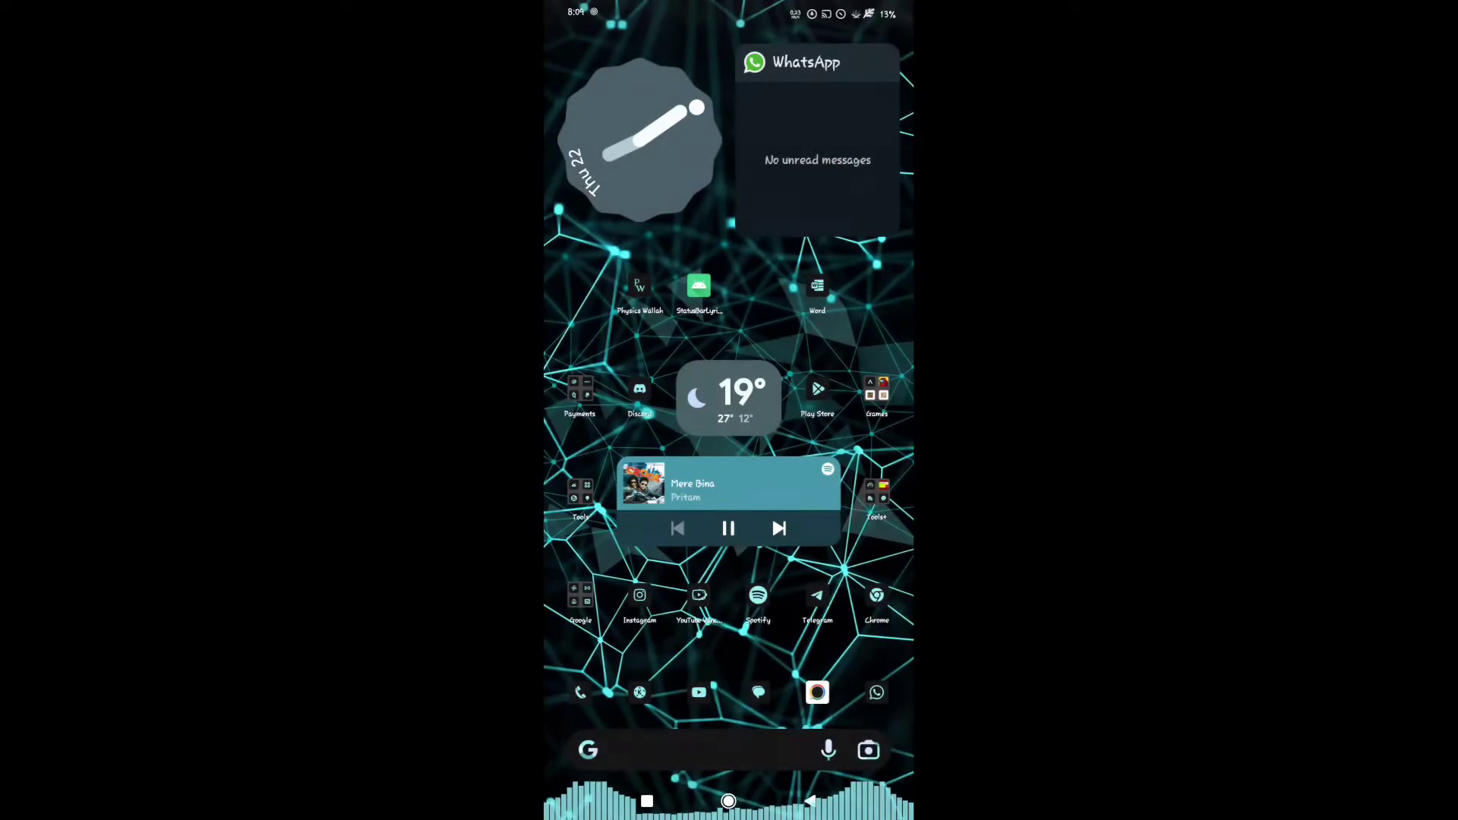
# Remove Android System from StatusBarLyricExt's ignored apps, add it back, and return home.
pyautogui.click(698, 287)
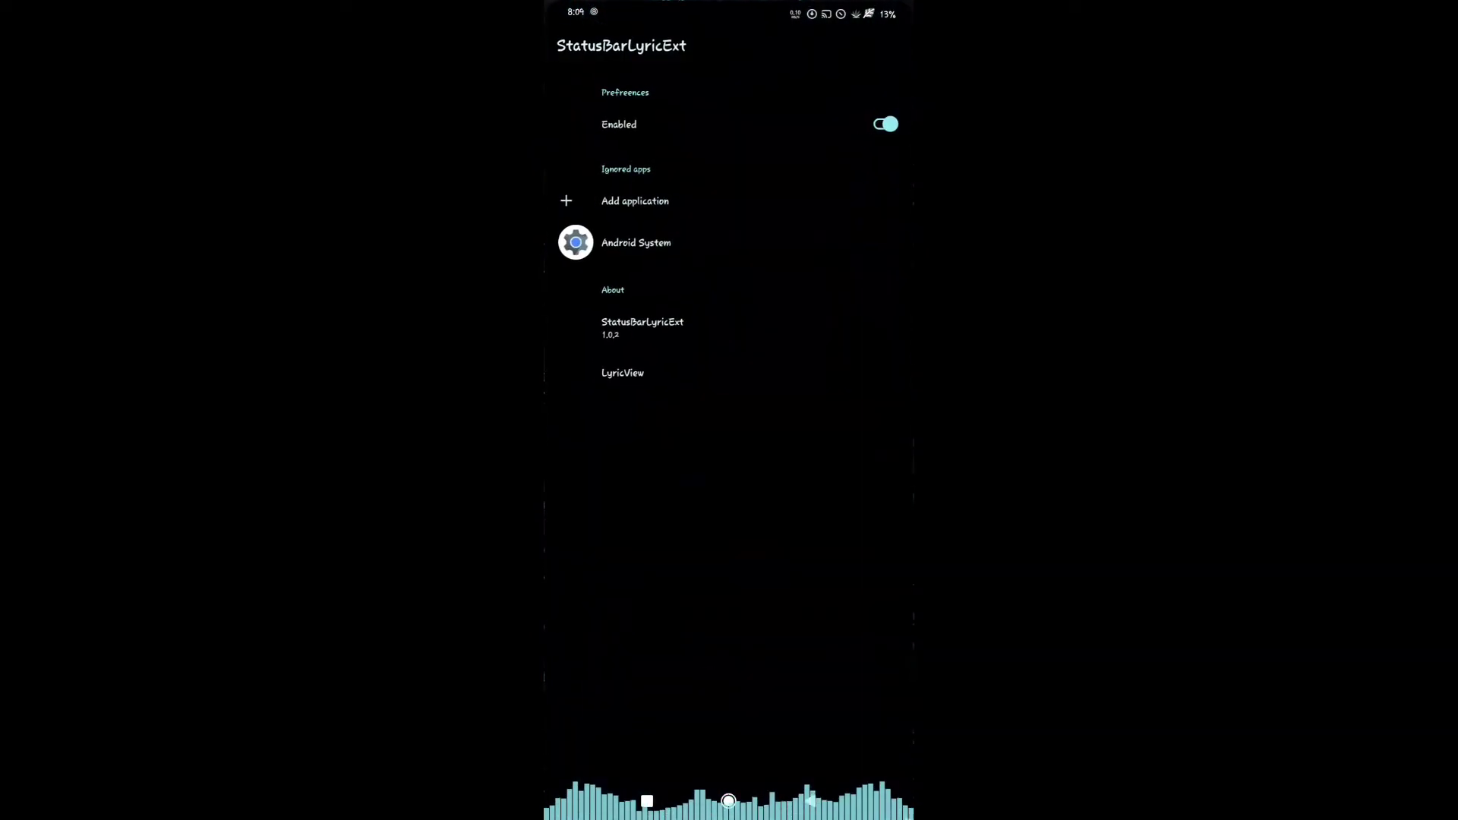
pyautogui.click(636, 243)
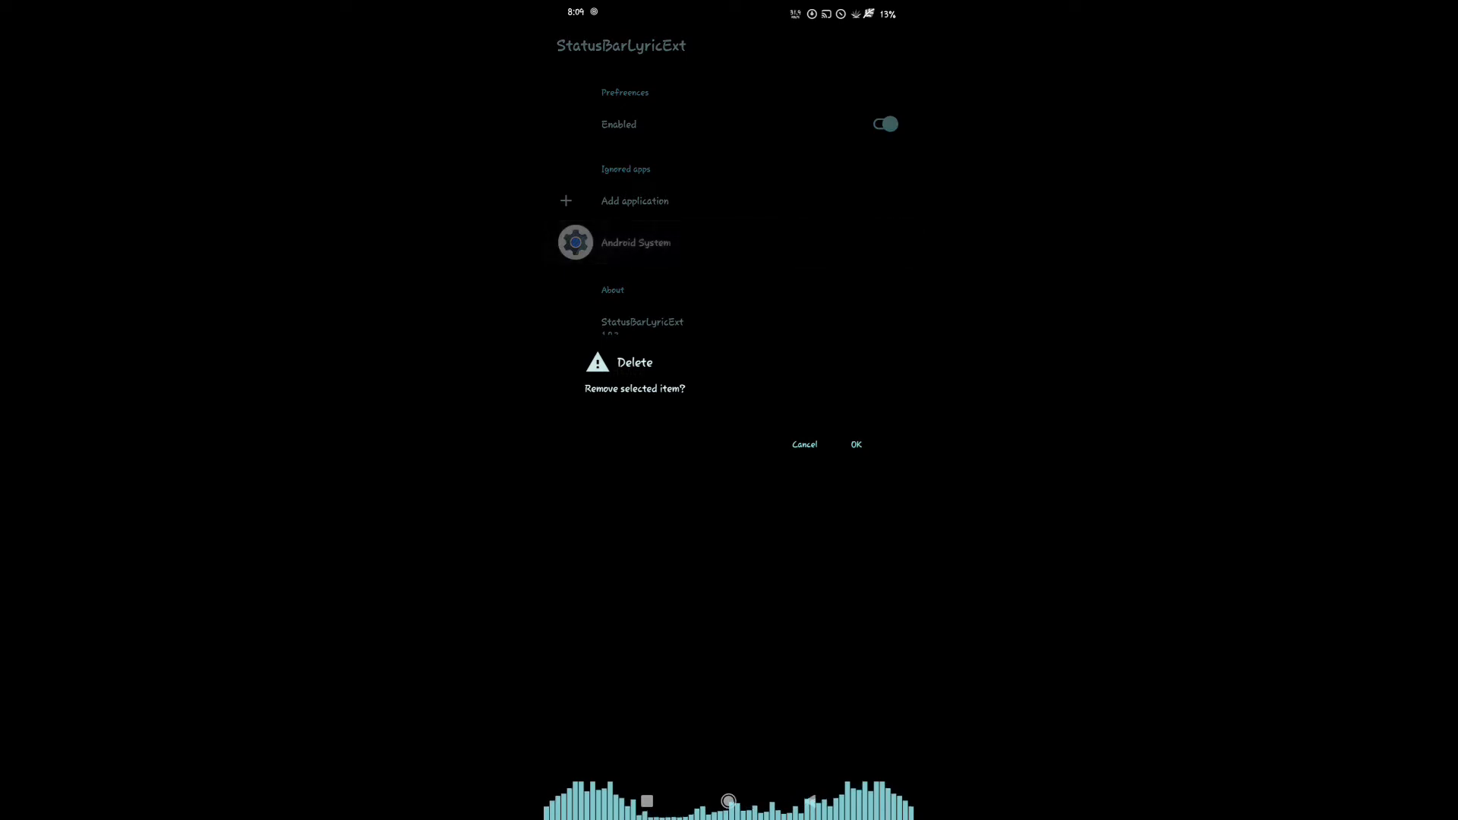
pyautogui.click(855, 444)
pyautogui.click(635, 201)
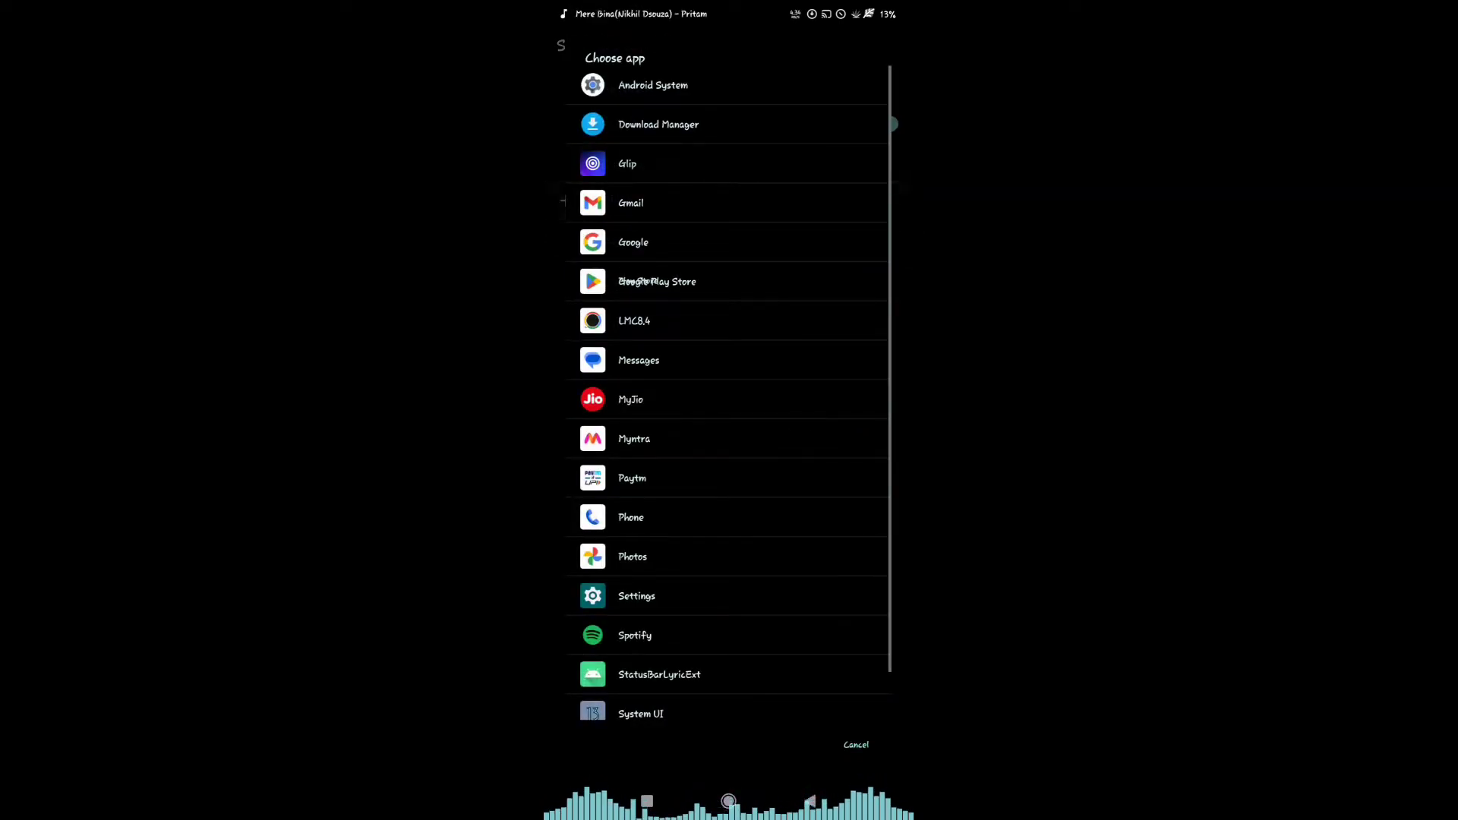
pyautogui.click(653, 85)
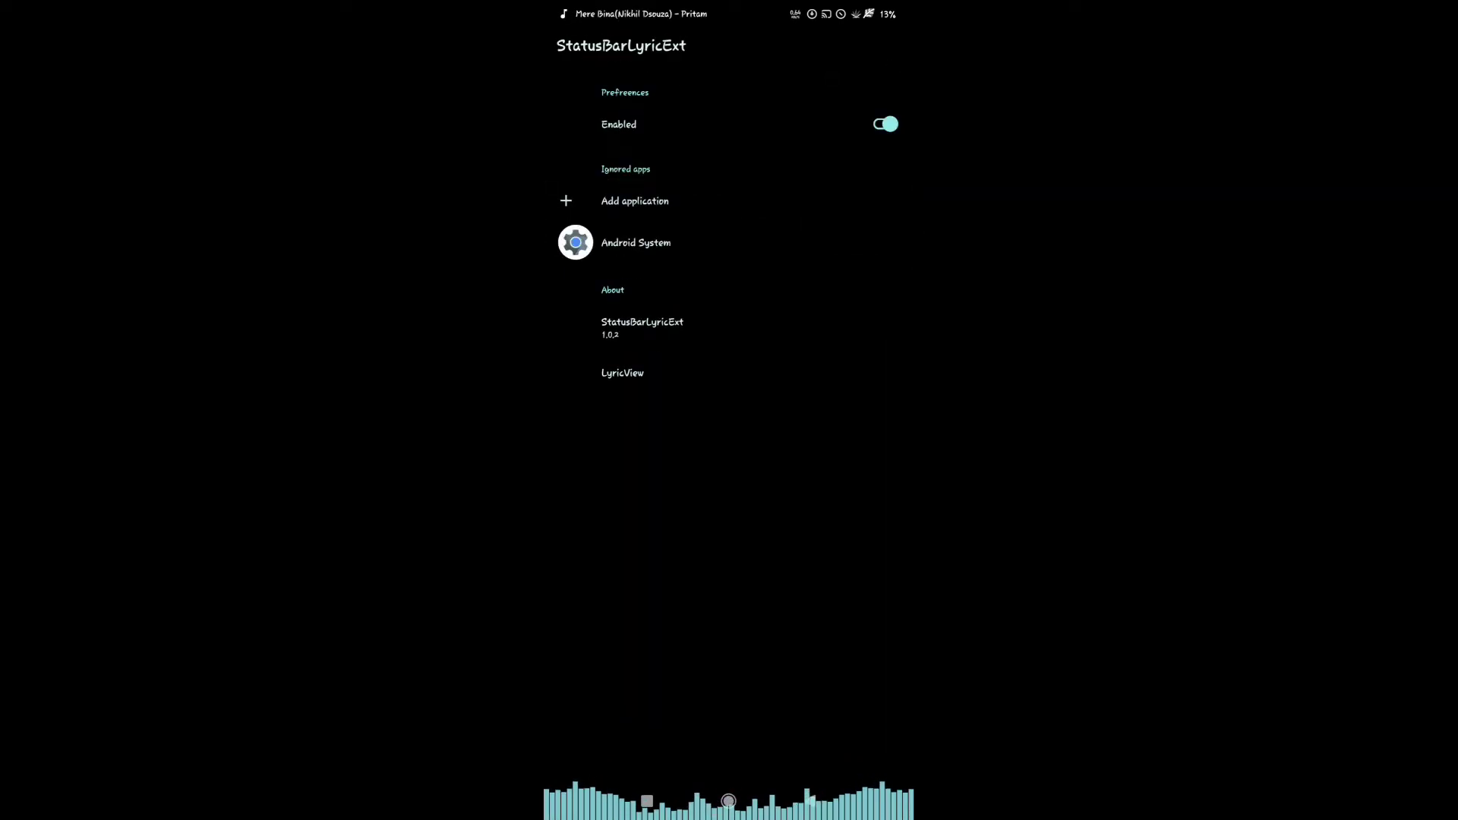
pyautogui.press('Home')
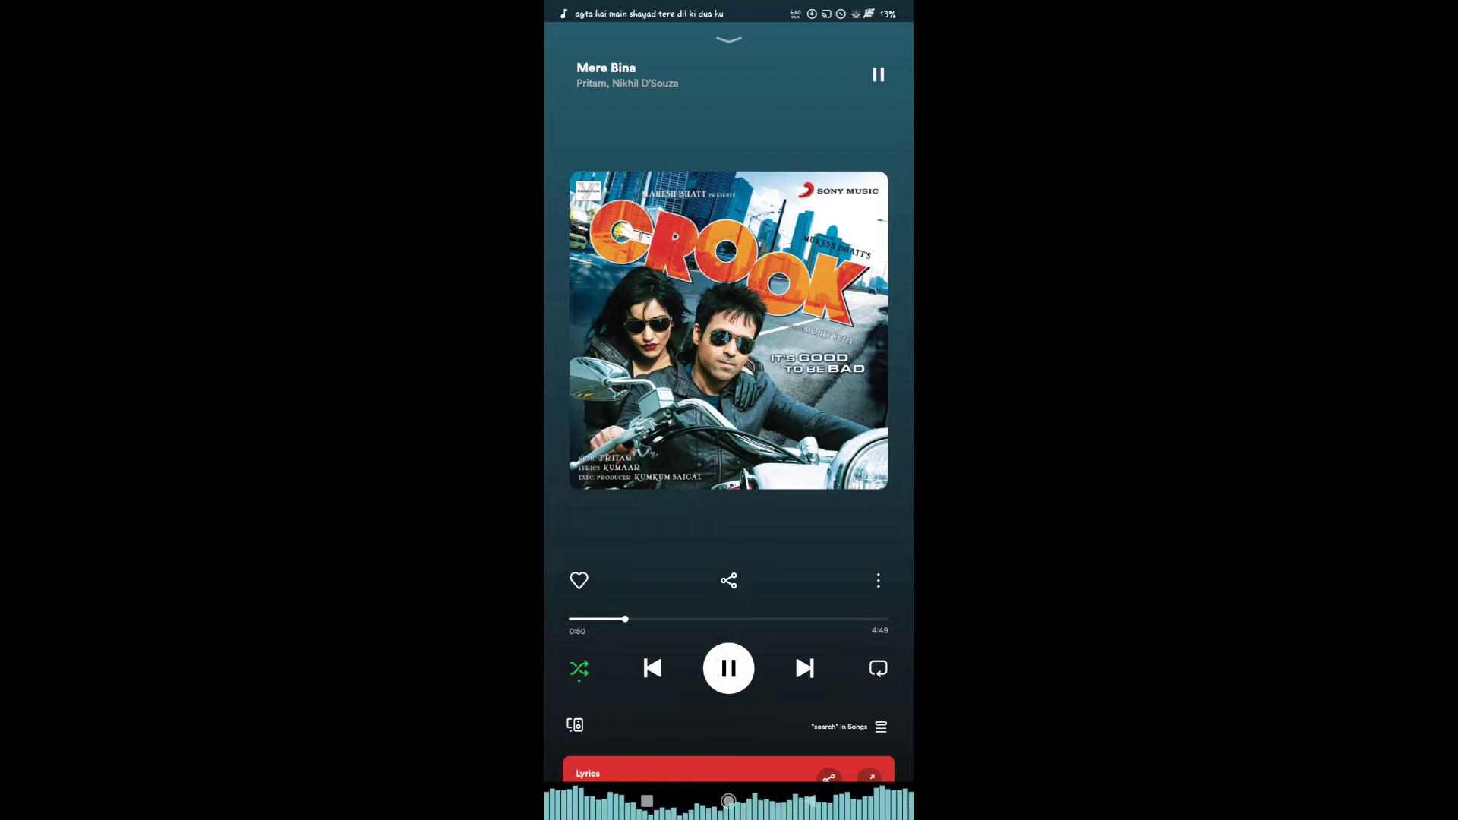
# Pause Mere Bina and start playing Cigarette Duet from the recent searches.
pyautogui.press('XF86AudioRaiseVolume')
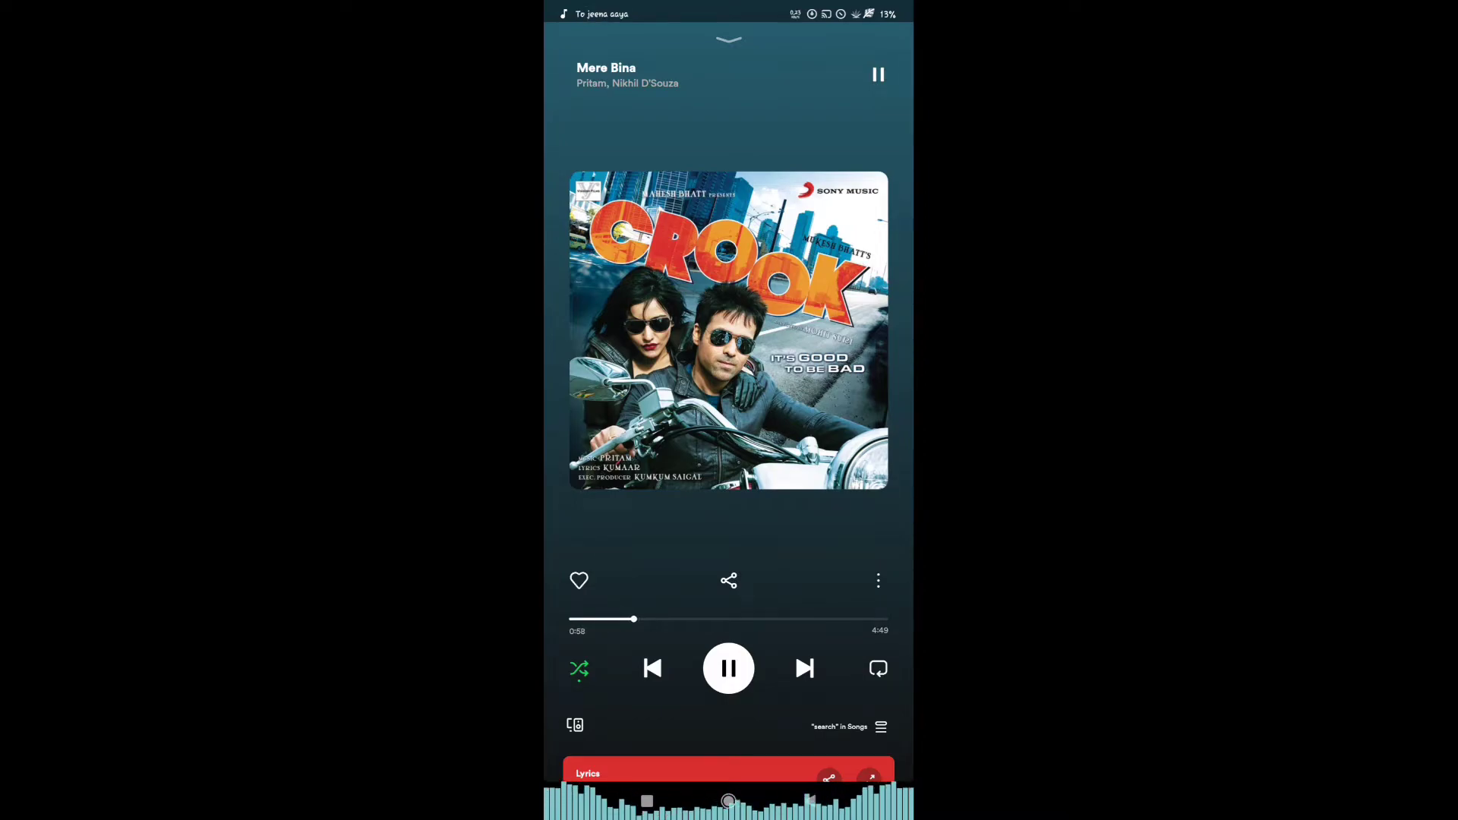
pyautogui.click(727, 670)
pyautogui.press('Escape')
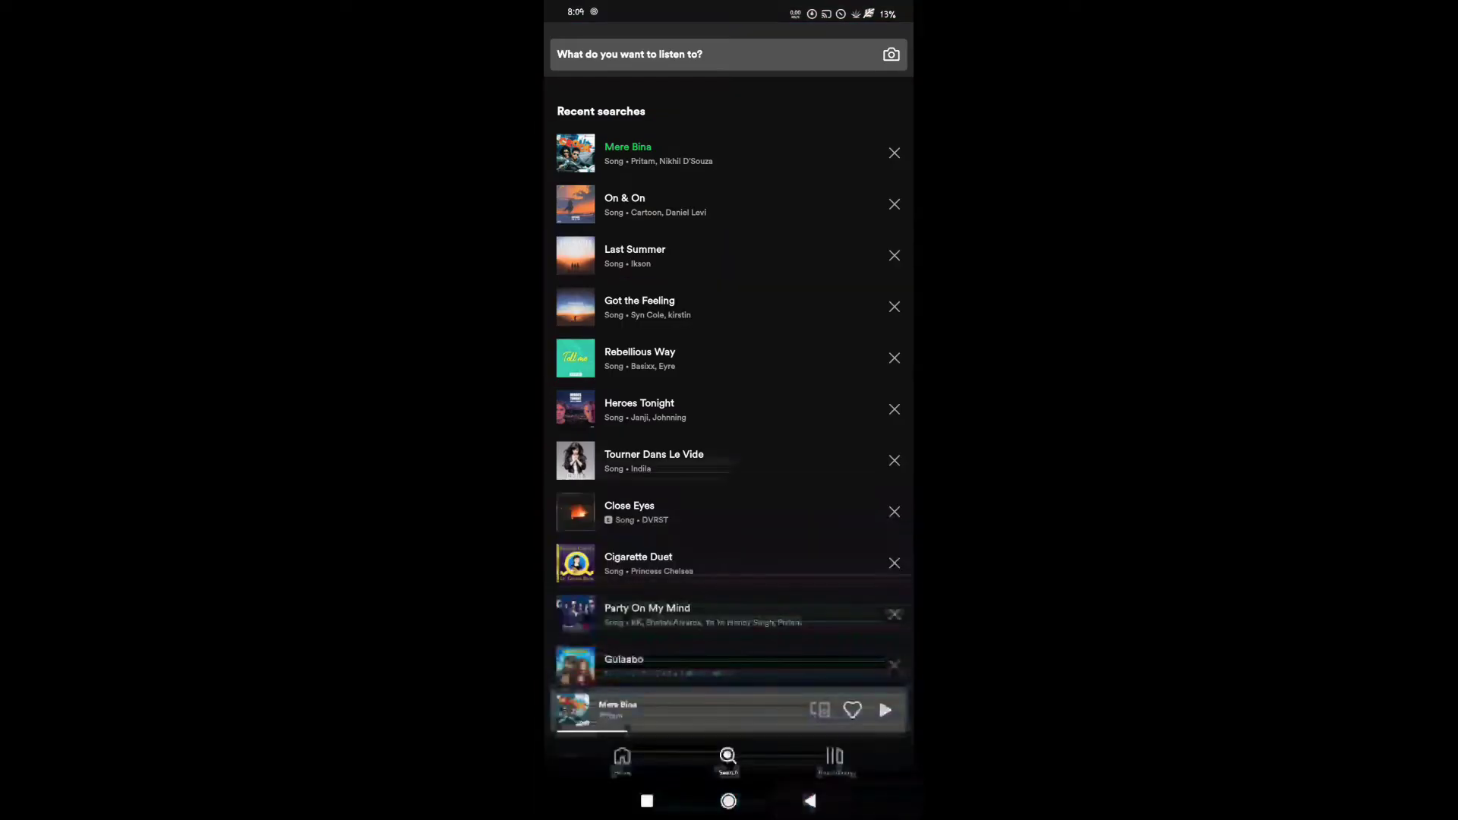
pyautogui.scroll(-3, 729, 398)
pyautogui.scroll(-1, 728, 398)
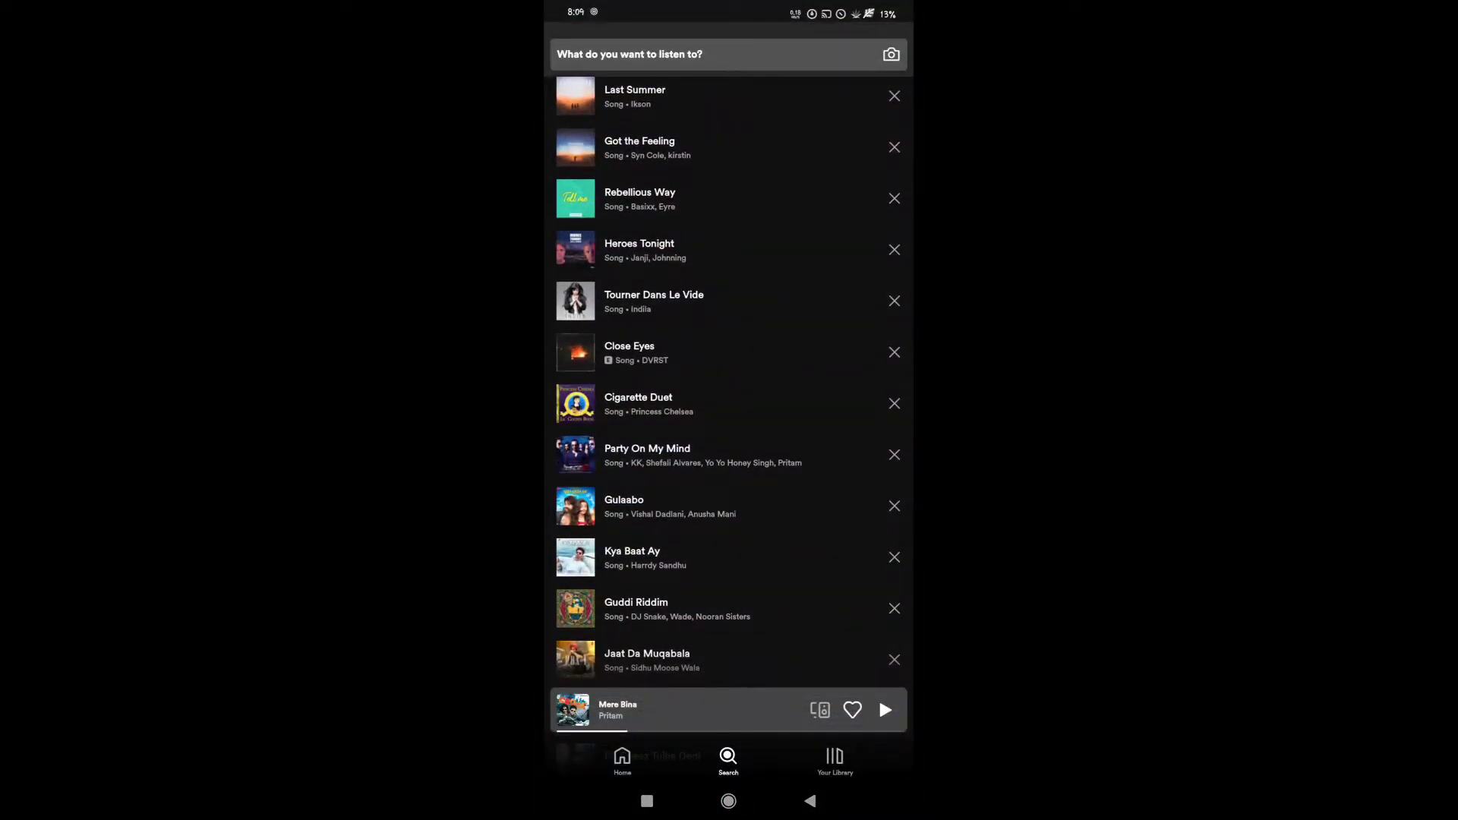
pyautogui.click(638, 404)
# In the now-playing view, seek to about a minute in, then back to around 0:45.
pyautogui.click(684, 710)
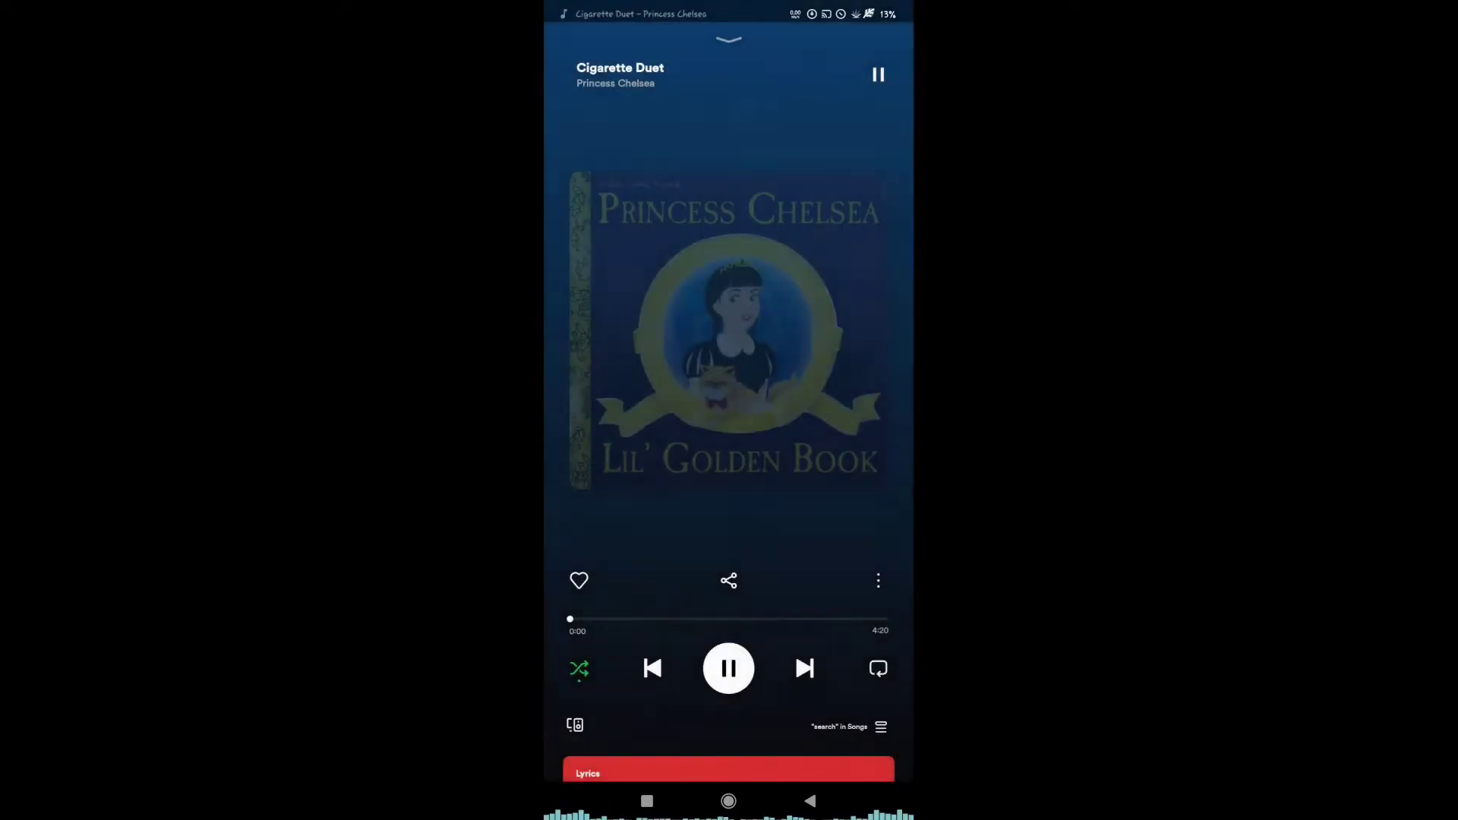
pyautogui.click(641, 621)
pyautogui.click(626, 620)
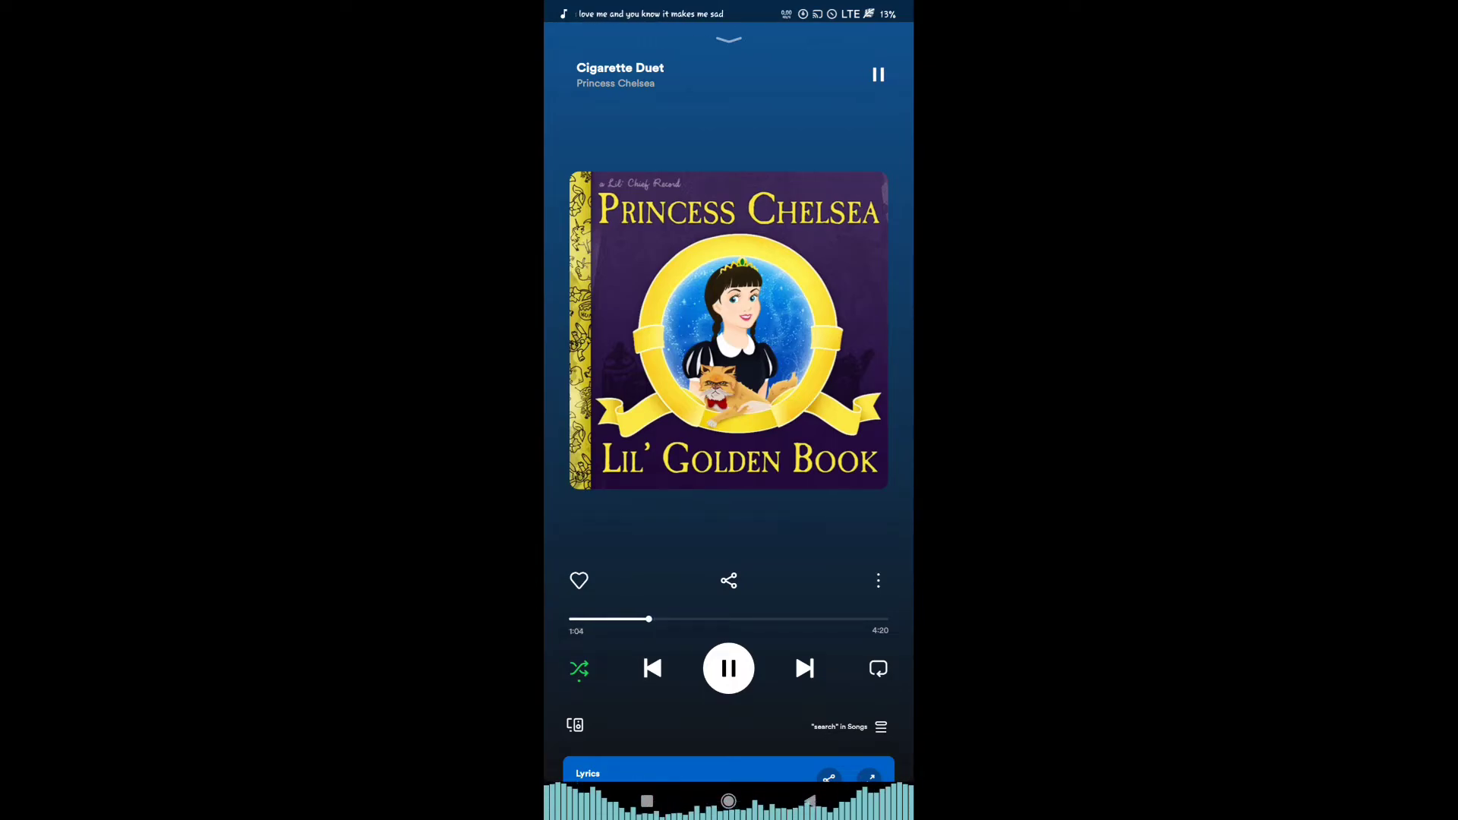
# Return home, glance at the app drawer, and pause Cigarette Duet from the music widget.
pyautogui.press('Home')
pyautogui.moveTo(729, 627); pyautogui.dragTo(729, 228)
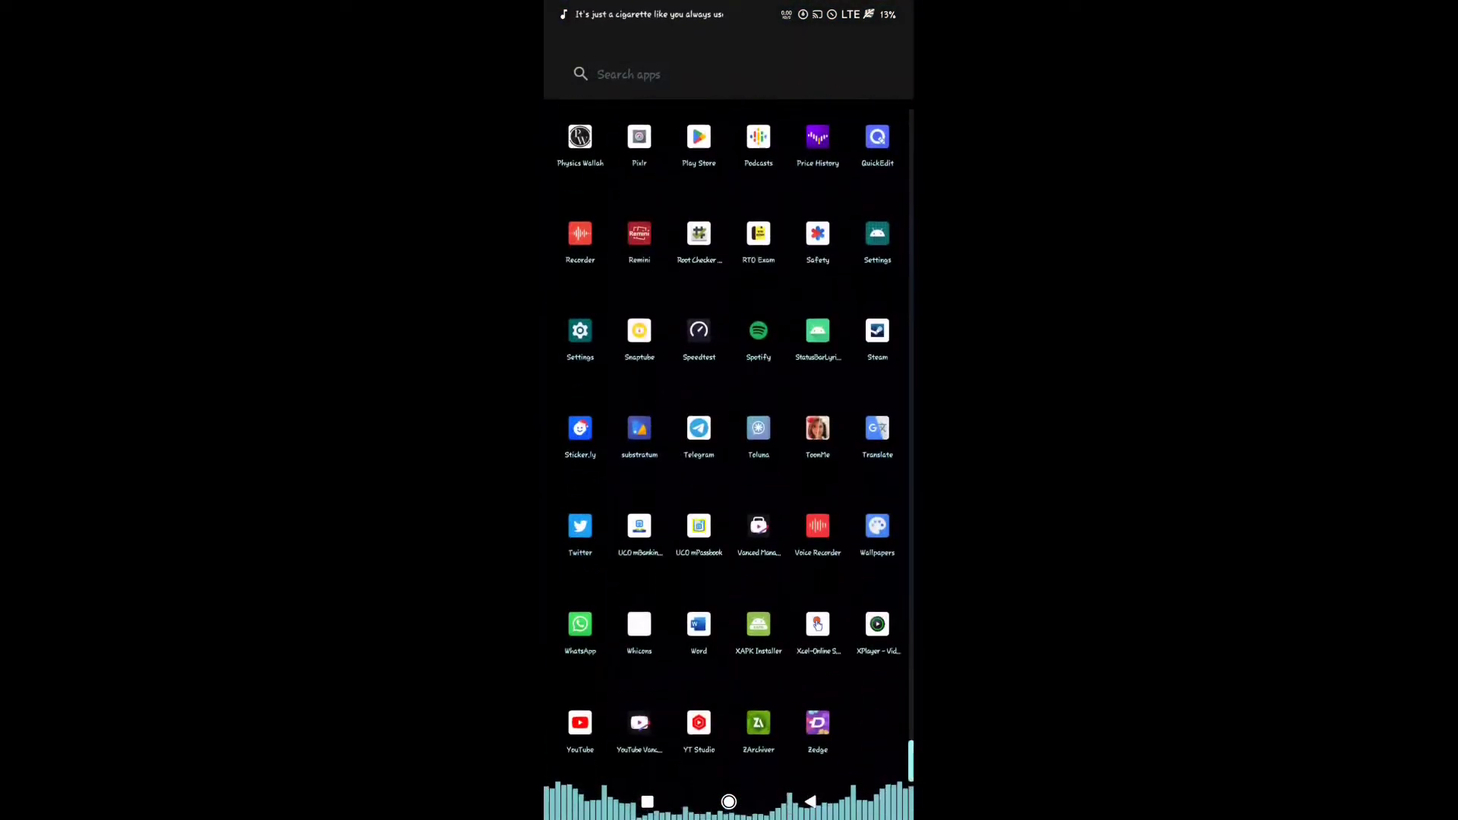
pyautogui.scroll(3, 730, 410)
pyautogui.press('Escape')
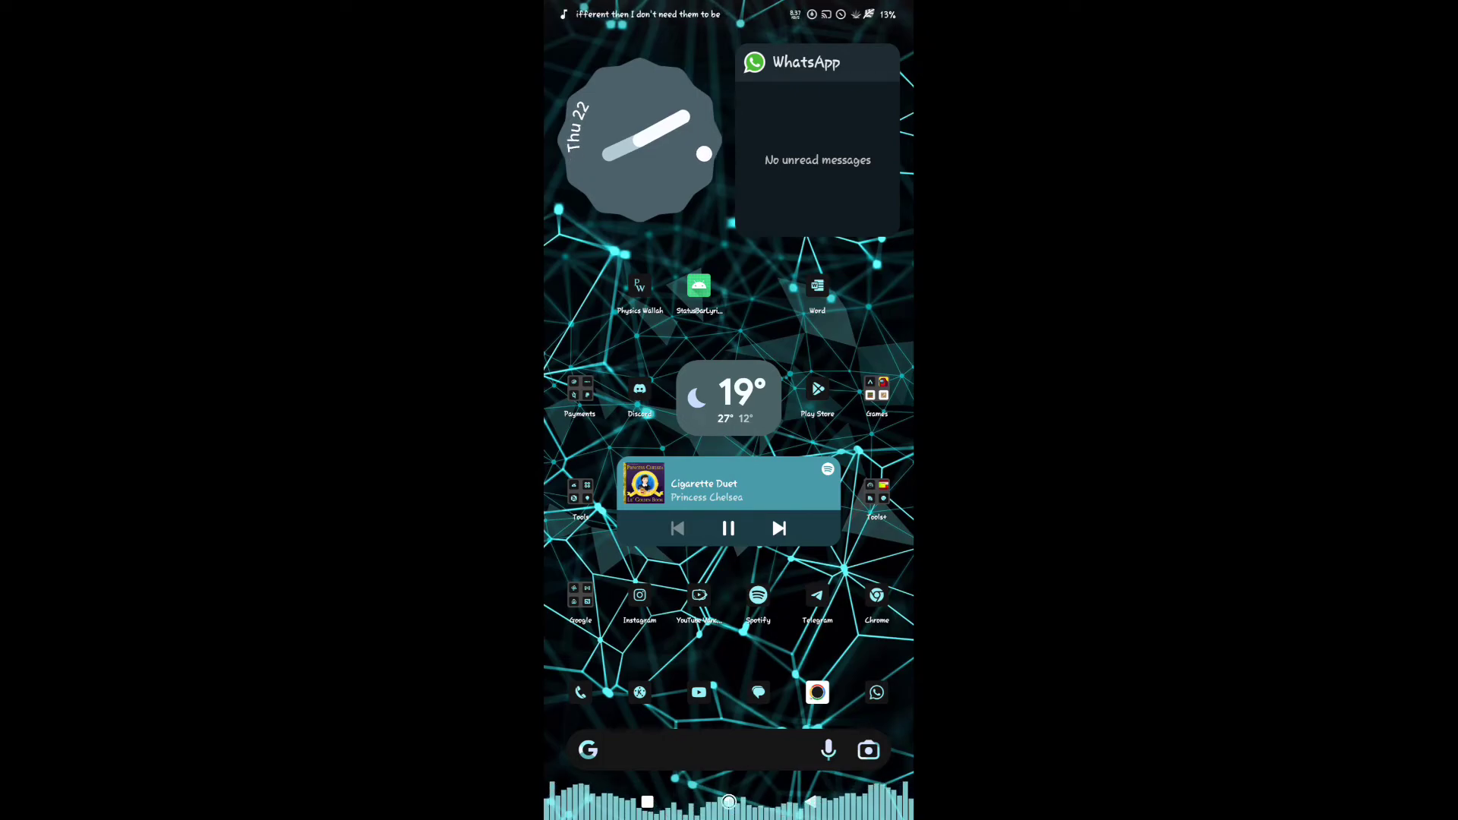
pyautogui.click(729, 527)
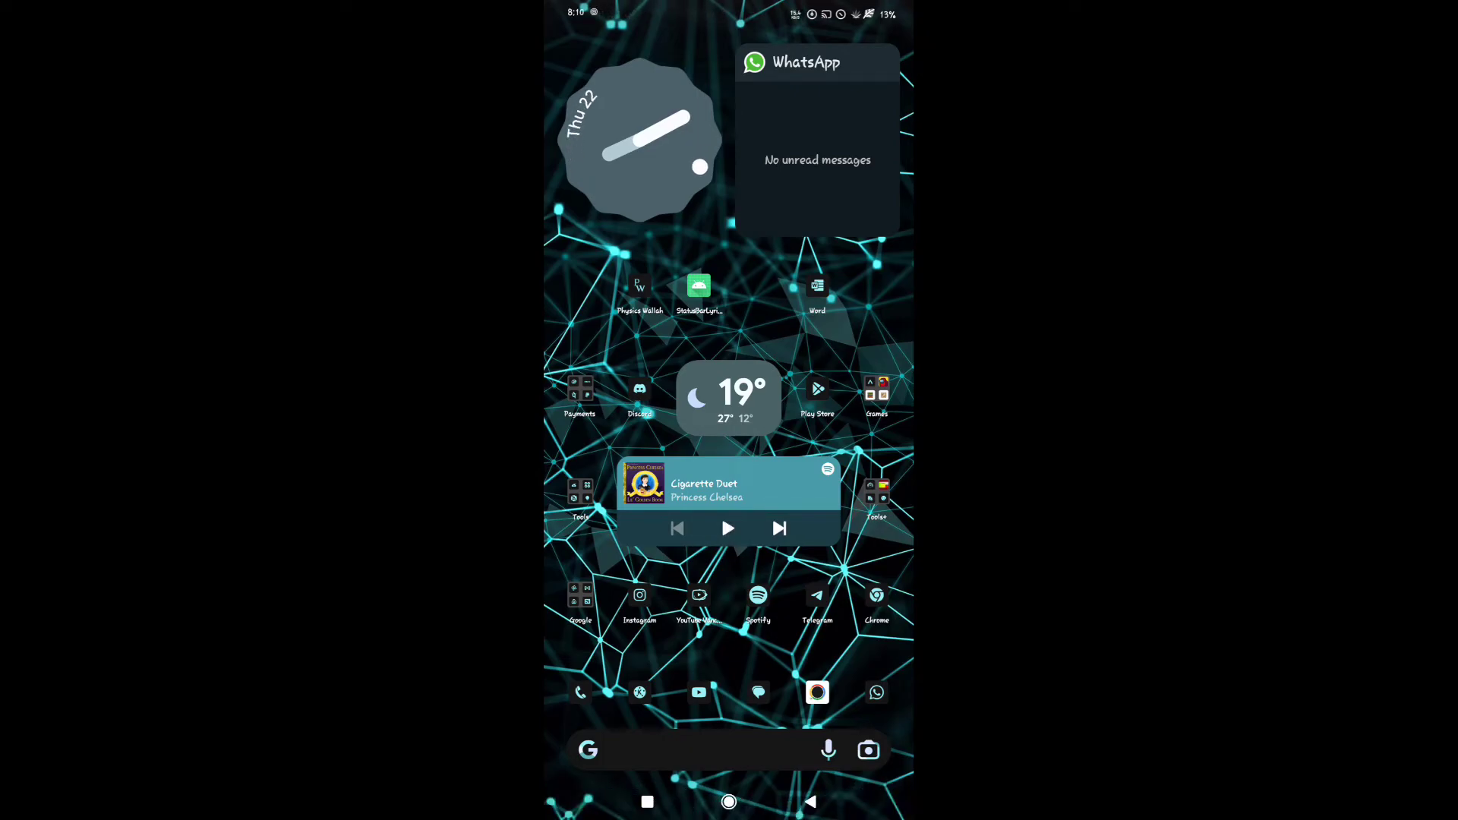
# Switch through Spotify to StatusBarLyricExt from the recent apps overview.
pyautogui.click(648, 803)
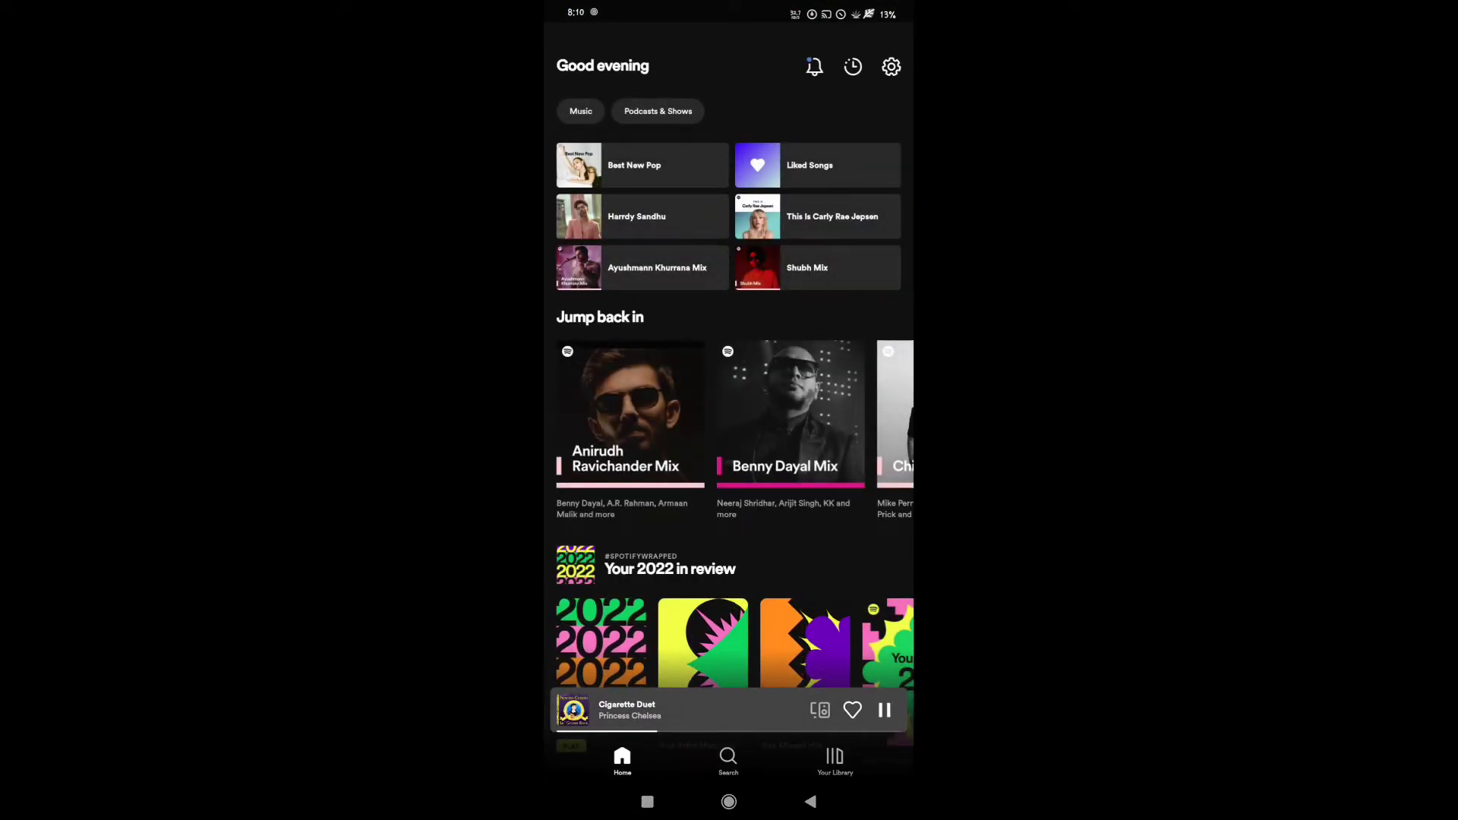
pyautogui.click(729, 802)
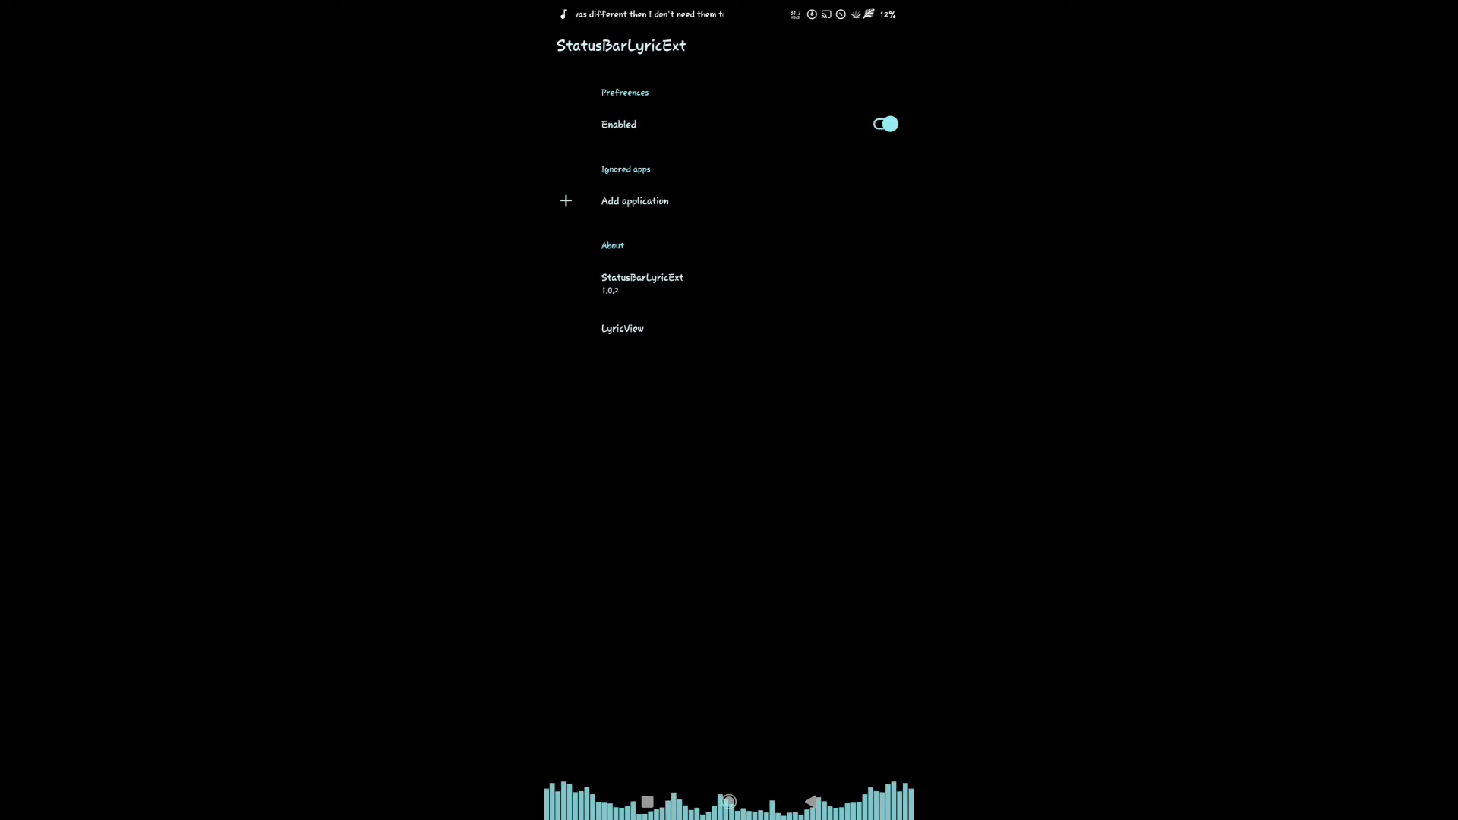
# Close StatusBarLyricExt to the home screen, bring up and dismiss the home screen options menu.
pyautogui.click(729, 802)
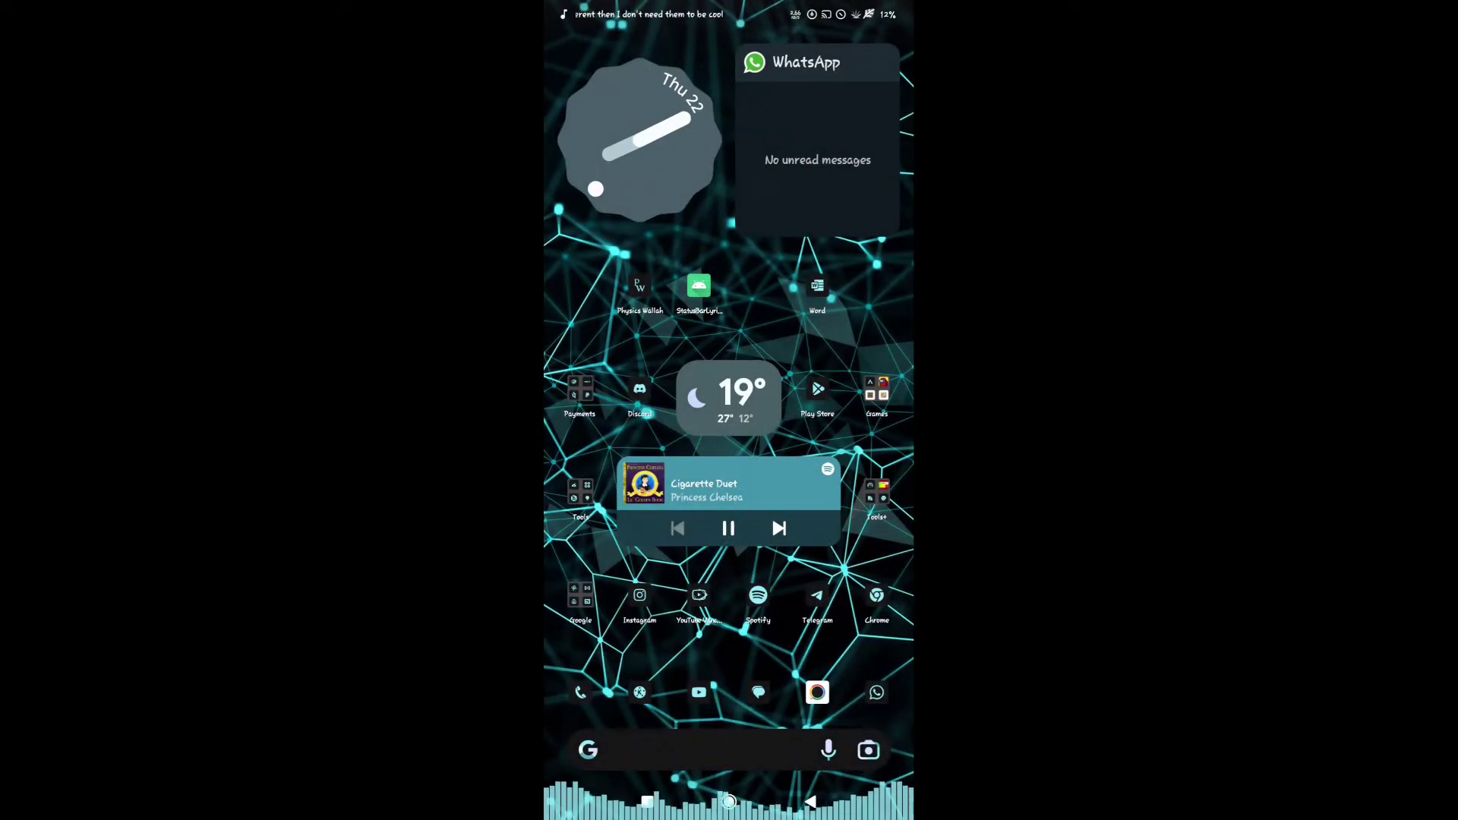
pyautogui.click(740, 199)
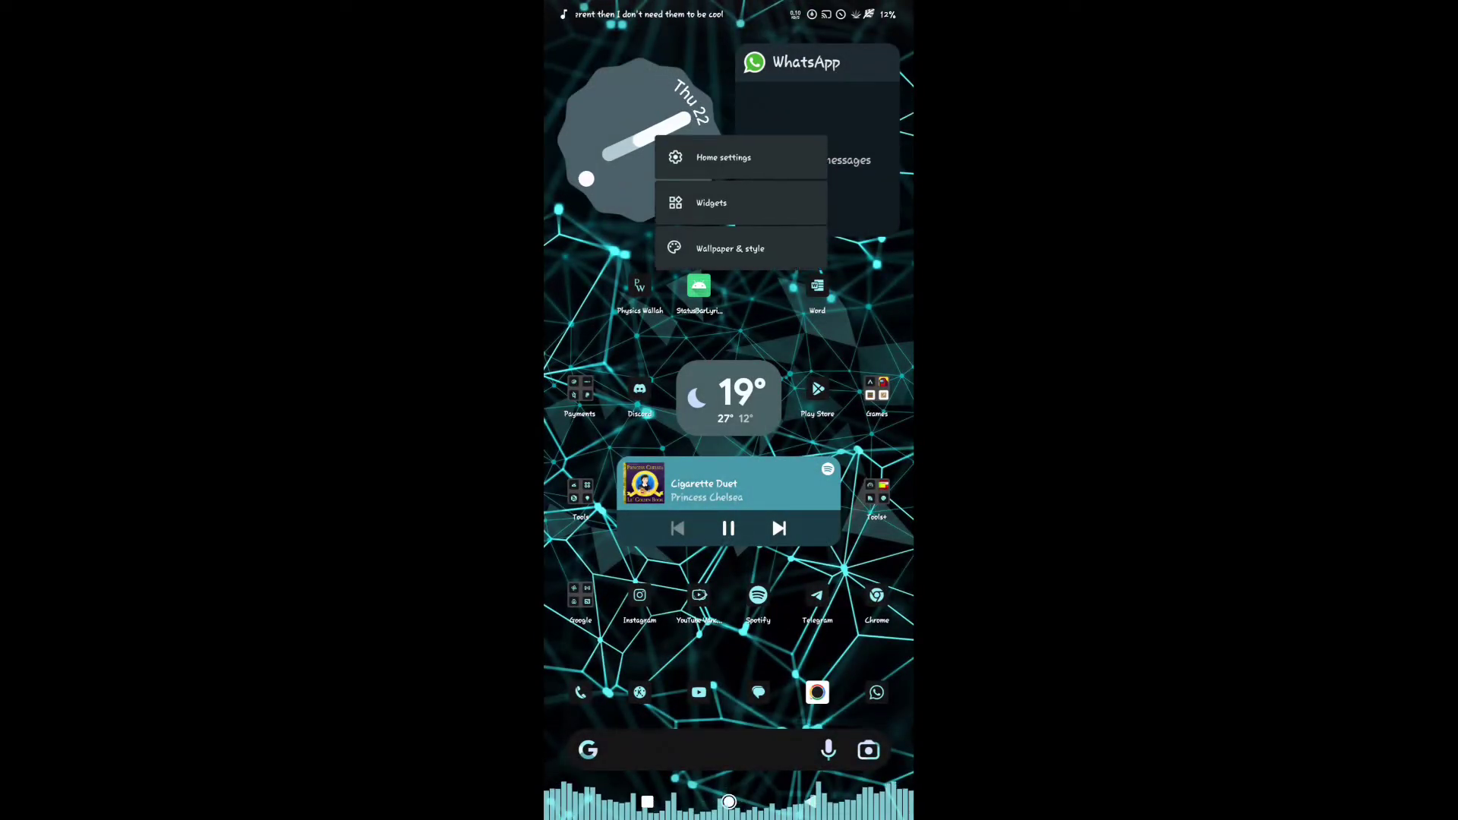
pyautogui.click(729, 638)
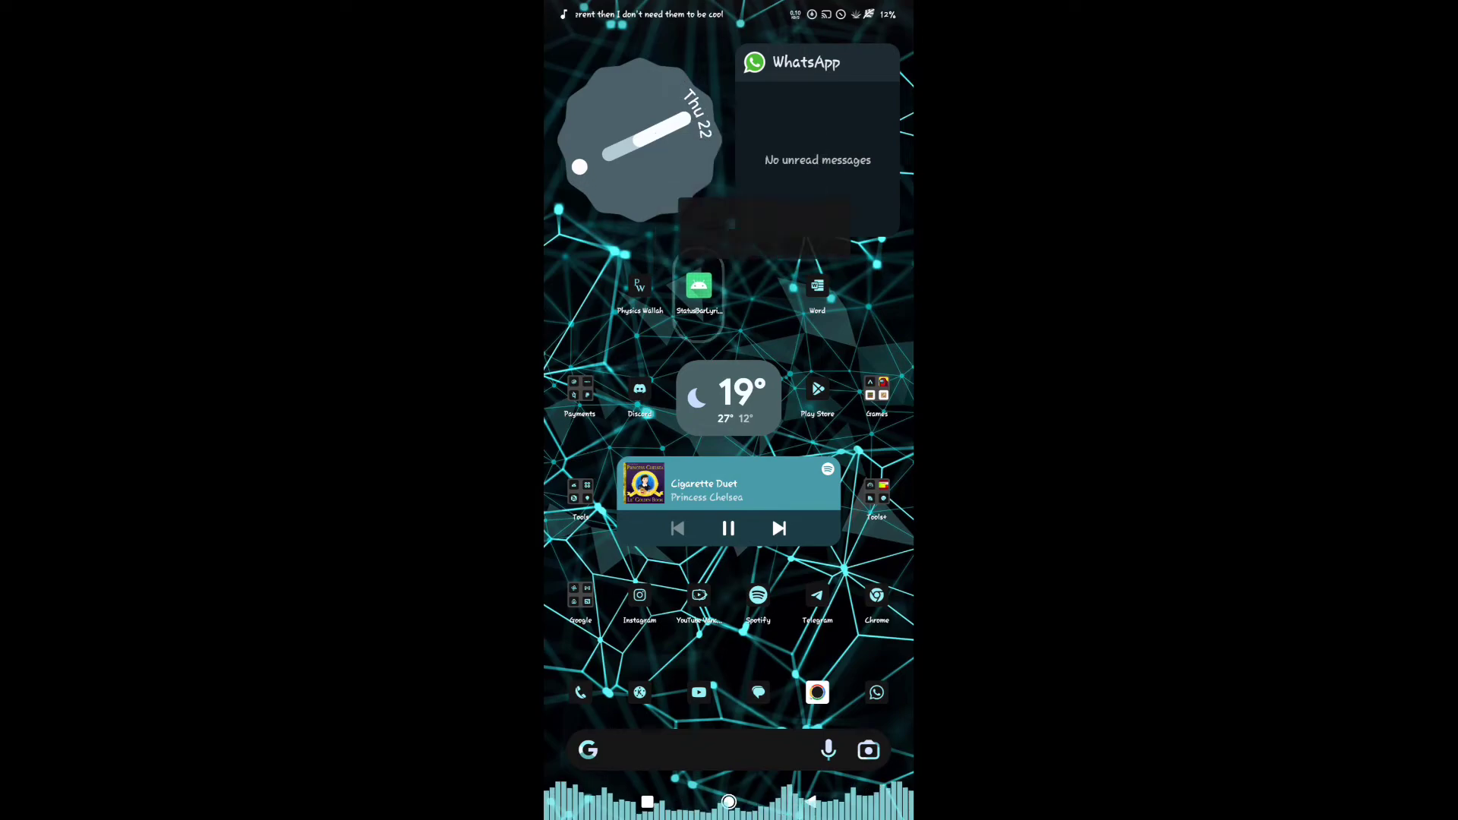